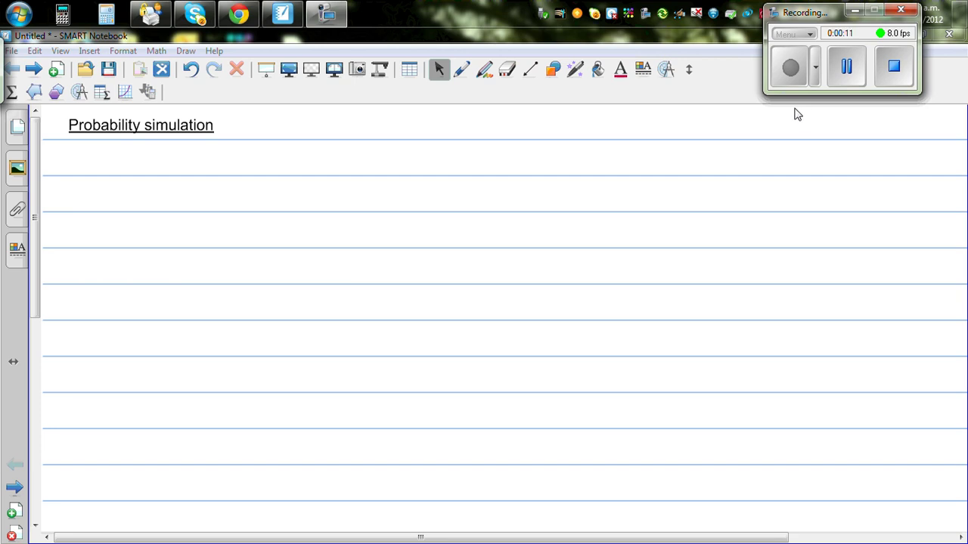
- Handwrite the heading 'Family of 2 children' below the title with the pen
{"action": "left_click", "coordinate": [462, 72]}
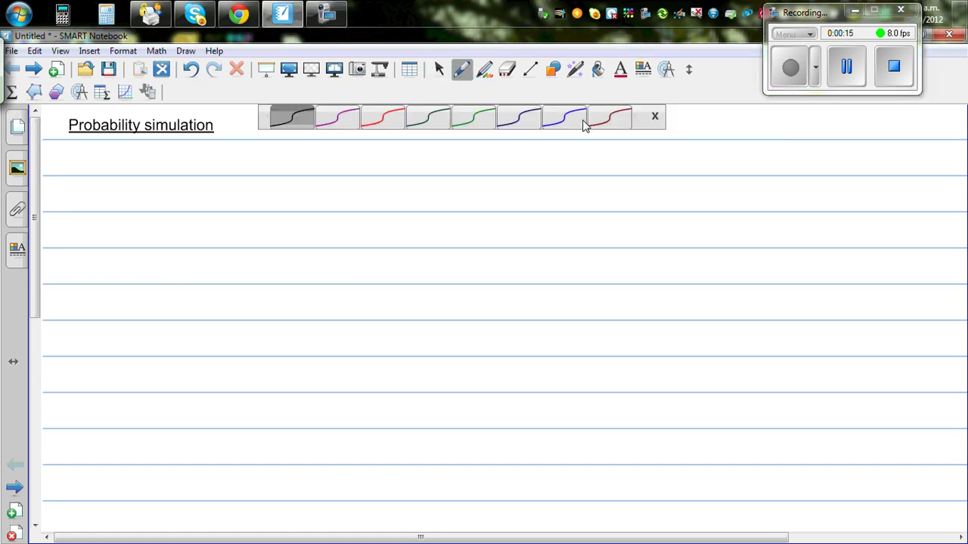
{"action": "mouse_move", "coordinate": [100, 155]}
{"action": "left_mouse_down"}
{"action": "mouse_move", "coordinate": [100, 172]}
{"action": "mouse_move", "coordinate": [116, 153]}
{"action": "left_mouse_up"}
{"action": "left_click_drag", "start_coordinate": [100, 163], "coordinate": [200, 172]}
{"action": "left_click", "coordinate": [169, 149]}
{"action": "mouse_move", "coordinate": [202, 158]}
{"action": "left_mouse_down"}
{"action": "mouse_move", "coordinate": [198, 184]}
{"action": "mouse_move", "coordinate": [252, 146]}
{"action": "mouse_move", "coordinate": [242, 192]}
{"action": "left_mouse_up"}
{"action": "mouse_move", "coordinate": [239, 168]}
{"action": "left_mouse_down"}
{"action": "mouse_move", "coordinate": [252, 146]}
{"action": "mouse_move", "coordinate": [241, 178]}
{"action": "mouse_move", "coordinate": [251, 165]}
{"action": "mouse_move", "coordinate": [330, 173]}
{"action": "left_mouse_up"}
{"action": "left_click_drag", "start_coordinate": [341, 139], "coordinate": [361, 173]}
{"action": "mouse_move", "coordinate": [381, 141]}
{"action": "left_mouse_down"}
{"action": "mouse_move", "coordinate": [382, 174]}
{"action": "mouse_move", "coordinate": [400, 147]}
{"action": "mouse_move", "coordinate": [403, 173]}
{"action": "mouse_move", "coordinate": [415, 162]}
{"action": "mouse_move", "coordinate": [452, 173]}
{"action": "left_mouse_up"}
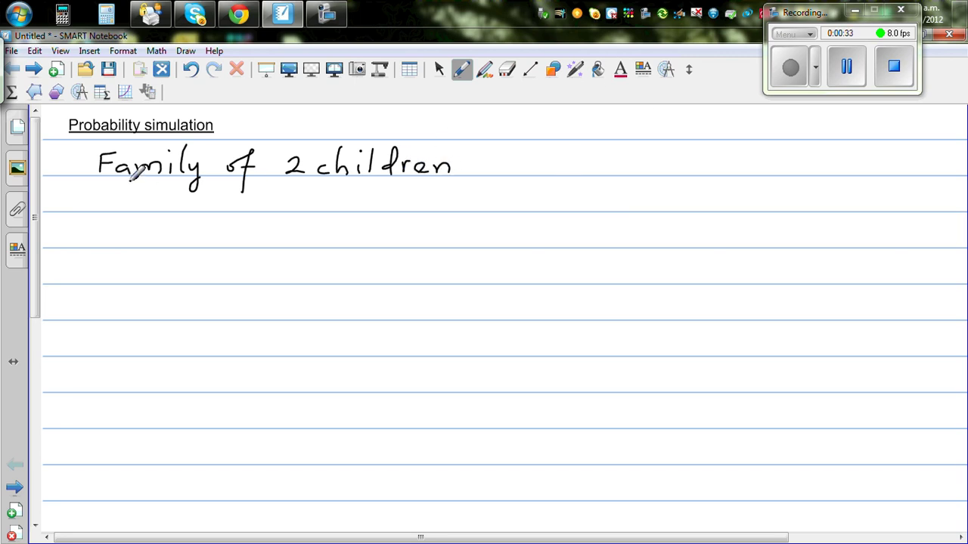
- Underline the heading in blue ink, then switch the pen to dark red
{"action": "left_click", "coordinate": [461, 71]}
{"action": "left_click", "coordinate": [565, 117]}
{"action": "left_click_drag", "start_coordinate": [94, 183], "coordinate": [454, 182]}
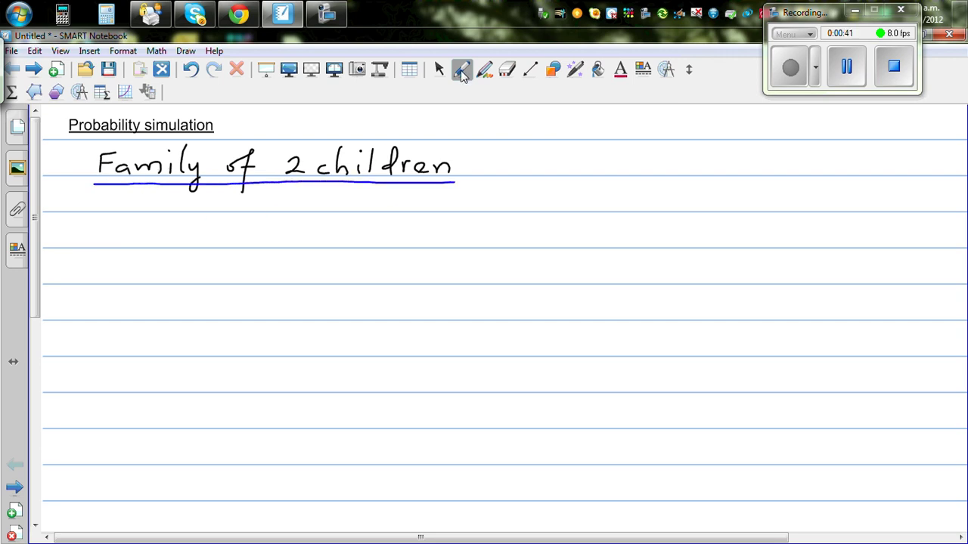
{"action": "left_click", "coordinate": [462, 72]}
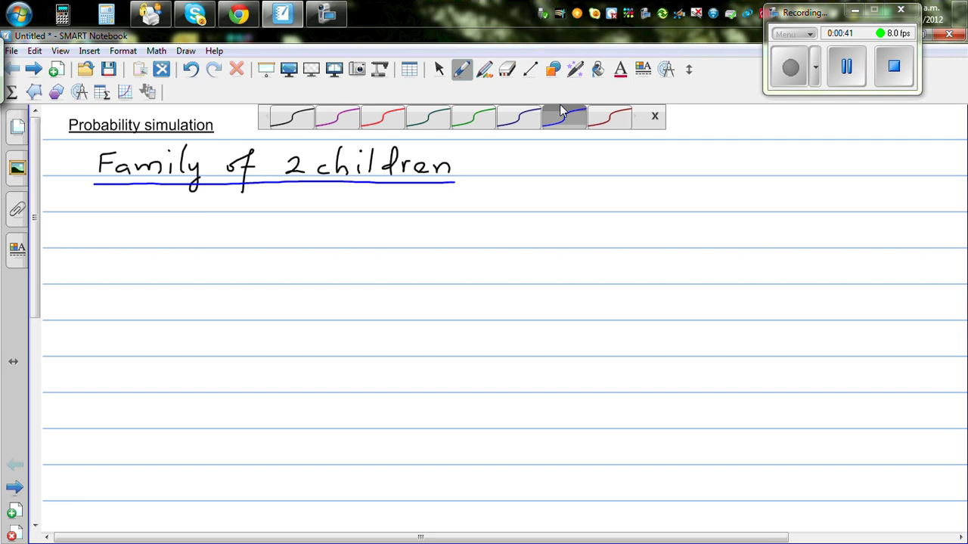
{"action": "left_click", "coordinate": [612, 121]}
- Write 'P(B) = P(G) = 1/2' in dark red and begin the next line with '2 children'
{"action": "mouse_move", "coordinate": [97, 242]}
{"action": "left_mouse_down"}
{"action": "mouse_move", "coordinate": [101, 221]}
{"action": "mouse_move", "coordinate": [97, 231]}
{"action": "mouse_move", "coordinate": [121, 243]}
{"action": "left_mouse_up"}
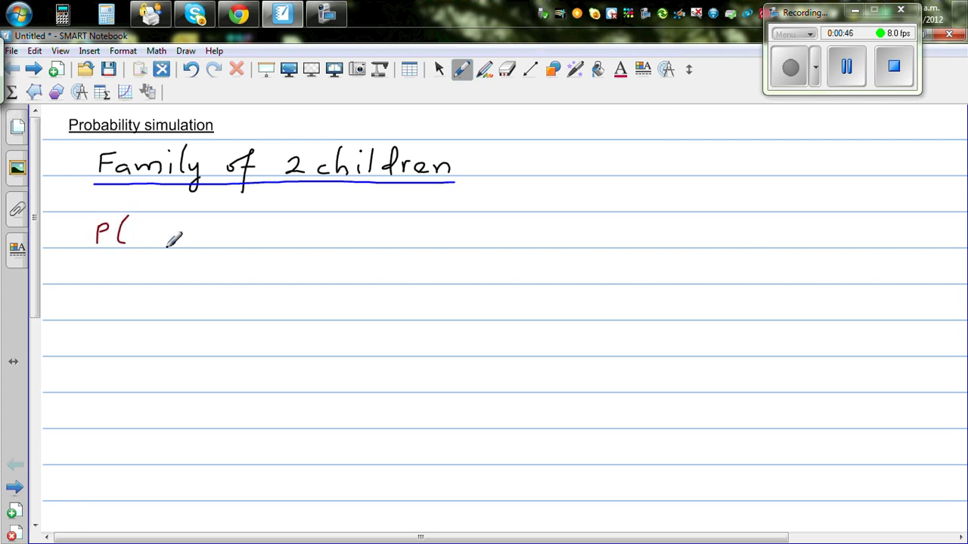
{"action": "mouse_move", "coordinate": [137, 212]}
{"action": "left_mouse_down"}
{"action": "mouse_move", "coordinate": [136, 240]}
{"action": "mouse_move", "coordinate": [153, 220]}
{"action": "mouse_move", "coordinate": [137, 240]}
{"action": "mouse_move", "coordinate": [170, 246]}
{"action": "mouse_move", "coordinate": [218, 227]}
{"action": "mouse_move", "coordinate": [246, 244]}
{"action": "mouse_move", "coordinate": [249, 231]}
{"action": "mouse_move", "coordinate": [271, 242]}
{"action": "mouse_move", "coordinate": [295, 230]}
{"action": "left_mouse_up"}
{"action": "mouse_move", "coordinate": [306, 215]}
{"action": "left_mouse_down"}
{"action": "mouse_move", "coordinate": [308, 241]}
{"action": "mouse_move", "coordinate": [356, 222]}
{"action": "mouse_move", "coordinate": [358, 231]}
{"action": "mouse_move", "coordinate": [406, 231]}
{"action": "left_mouse_up"}
{"action": "left_click_drag", "start_coordinate": [390, 237], "coordinate": [411, 252]}
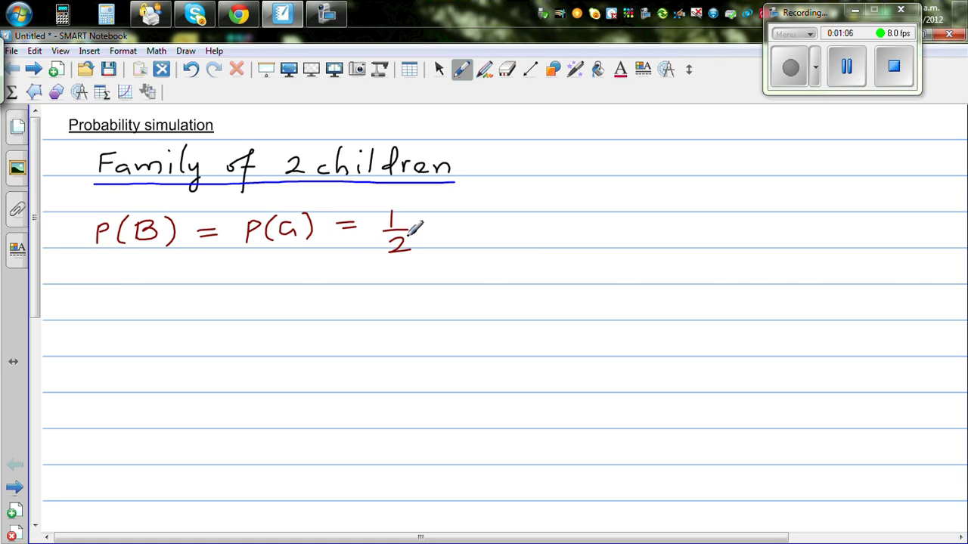
{"action": "left_click_drag", "start_coordinate": [111, 299], "coordinate": [143, 310]}
{"action": "mouse_move", "coordinate": [157, 291]}
{"action": "left_mouse_down"}
{"action": "mouse_move", "coordinate": [211, 304]}
{"action": "mouse_move", "coordinate": [217, 280]}
{"action": "mouse_move", "coordinate": [221, 305]}
{"action": "mouse_move", "coordinate": [350, 304]}
{"action": "left_mouse_up"}
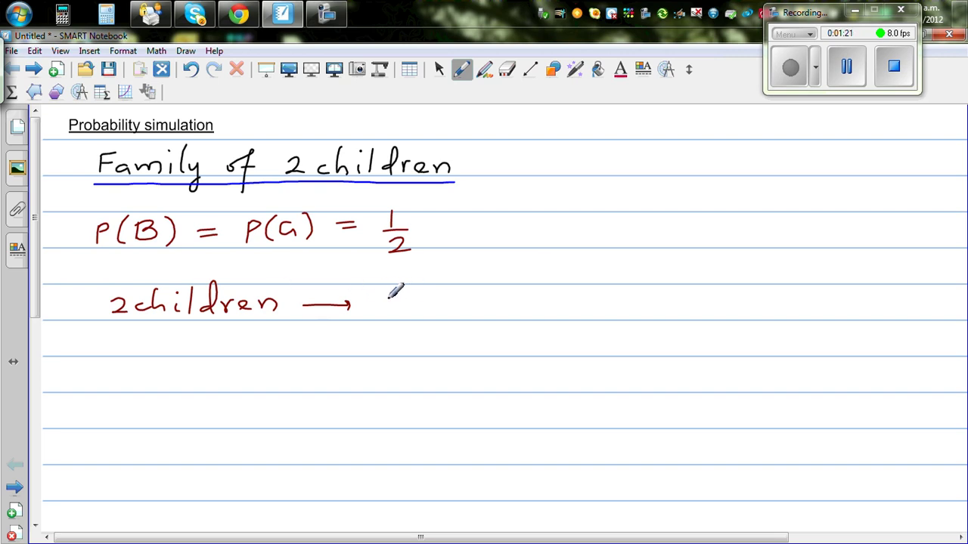
- Write the outcomes BB, BG, GB and GG after the arrow
{"action": "mouse_move", "coordinate": [387, 297]}
{"action": "left_mouse_down"}
{"action": "mouse_move", "coordinate": [387, 311]}
{"action": "mouse_move", "coordinate": [422, 305]}
{"action": "mouse_move", "coordinate": [409, 312]}
{"action": "left_mouse_up"}
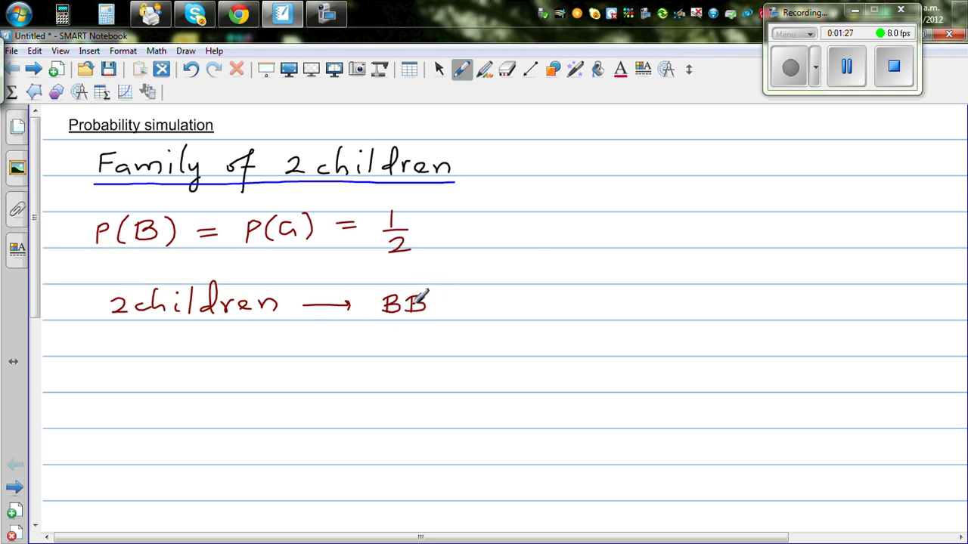
{"action": "mouse_move", "coordinate": [481, 299]}
{"action": "left_mouse_down"}
{"action": "mouse_move", "coordinate": [482, 311]}
{"action": "mouse_move", "coordinate": [491, 297]}
{"action": "mouse_move", "coordinate": [477, 311]}
{"action": "mouse_move", "coordinate": [514, 310]}
{"action": "left_mouse_up"}
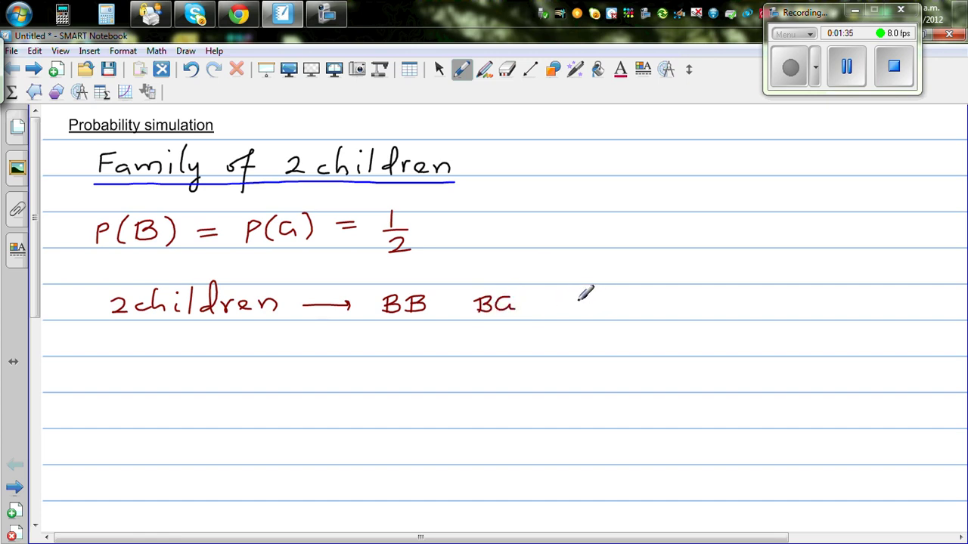
{"action": "mouse_move", "coordinate": [577, 297]}
{"action": "left_mouse_down"}
{"action": "mouse_move", "coordinate": [573, 306]}
{"action": "mouse_move", "coordinate": [597, 293]}
{"action": "mouse_move", "coordinate": [588, 310]}
{"action": "left_mouse_up"}
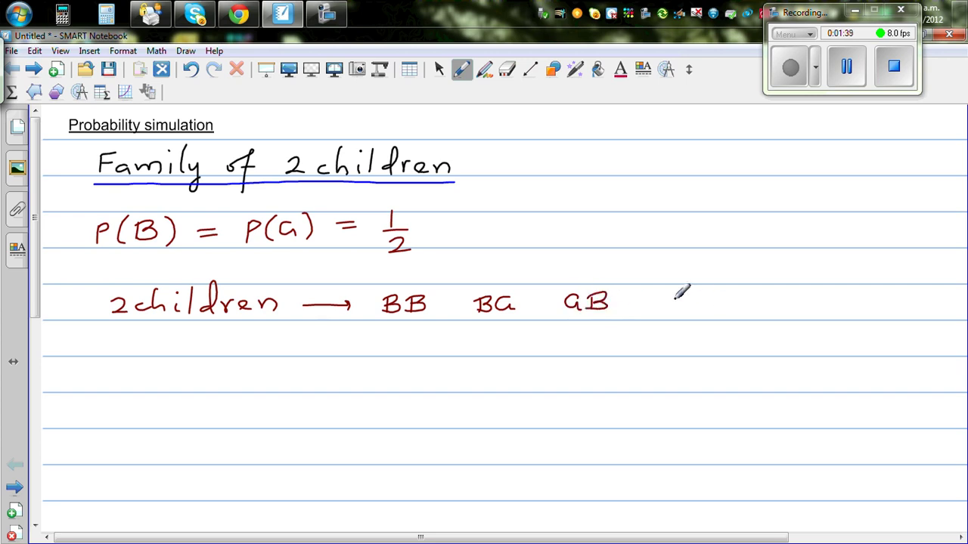
{"action": "mouse_move", "coordinate": [677, 294]}
{"action": "left_mouse_down"}
{"action": "mouse_move", "coordinate": [685, 302]}
{"action": "mouse_move", "coordinate": [702, 282]}
{"action": "mouse_move", "coordinate": [713, 309]}
{"action": "left_mouse_up"}
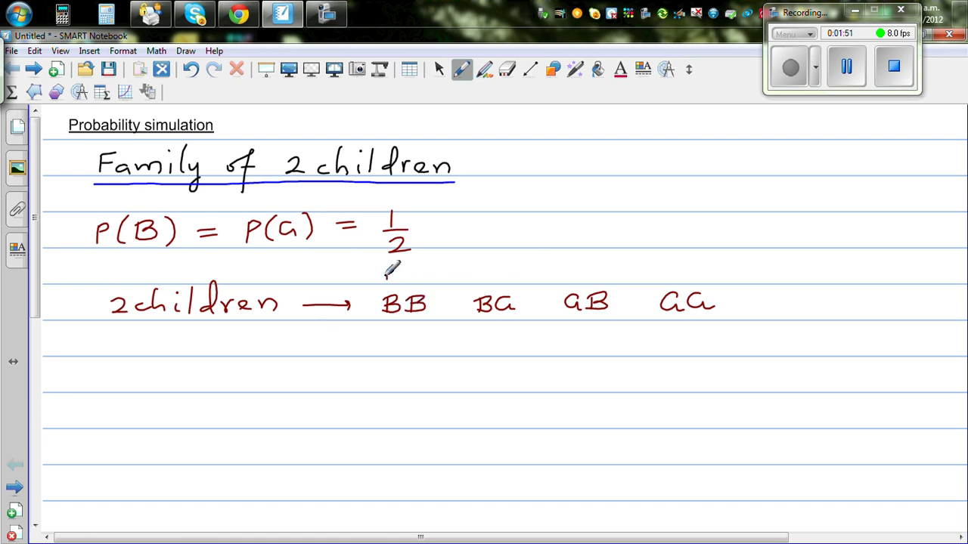
- Add circled child numbers above each outcome and finish with '→ 4 outcomes'
{"action": "left_click_drag", "start_coordinate": [386, 270], "coordinate": [430, 268]}
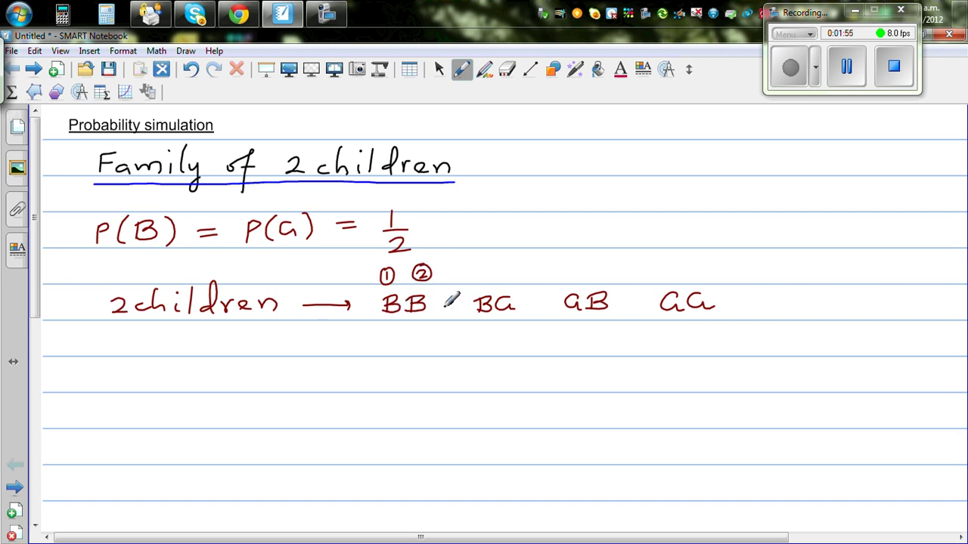
{"action": "mouse_move", "coordinate": [484, 269]}
{"action": "left_mouse_down"}
{"action": "mouse_move", "coordinate": [484, 282]}
{"action": "mouse_move", "coordinate": [489, 270]}
{"action": "mouse_move", "coordinate": [579, 265]}
{"action": "mouse_move", "coordinate": [609, 276]}
{"action": "mouse_move", "coordinate": [597, 267]}
{"action": "mouse_move", "coordinate": [612, 263]}
{"action": "left_mouse_up"}
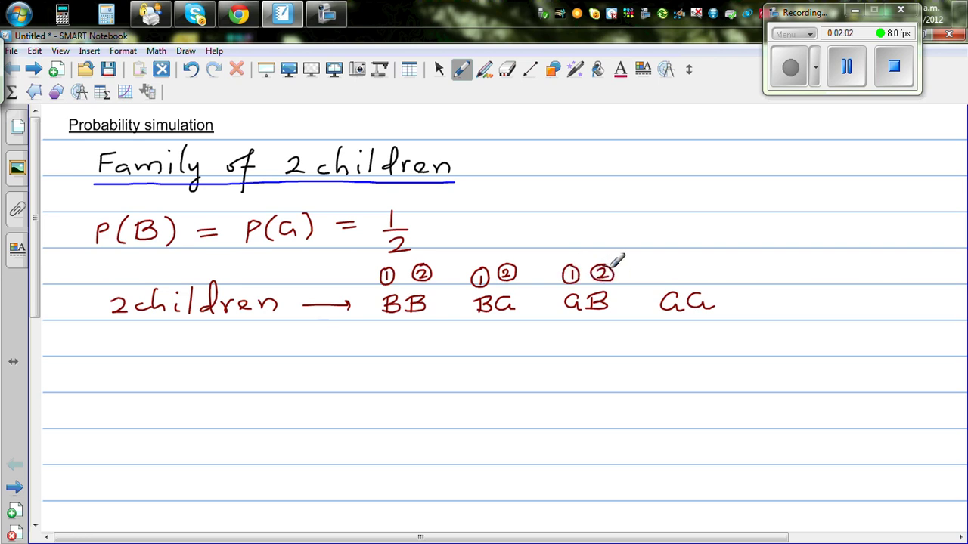
{"action": "mouse_move", "coordinate": [671, 262]}
{"action": "left_mouse_down"}
{"action": "mouse_move", "coordinate": [672, 276]}
{"action": "mouse_move", "coordinate": [681, 261]}
{"action": "mouse_move", "coordinate": [703, 279]}
{"action": "mouse_move", "coordinate": [716, 265]}
{"action": "left_mouse_up"}
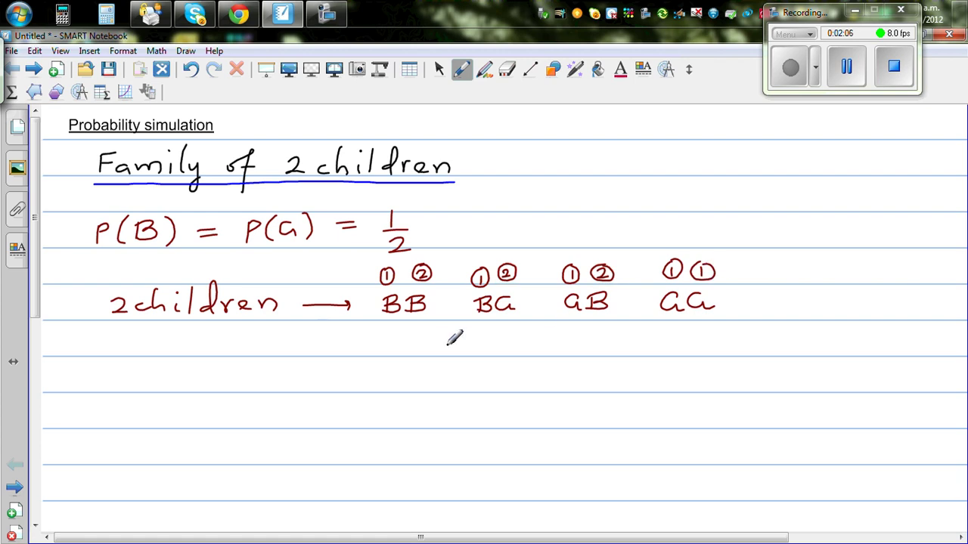
{"action": "mouse_move", "coordinate": [733, 303]}
{"action": "left_mouse_down"}
{"action": "mouse_move", "coordinate": [792, 295]}
{"action": "mouse_move", "coordinate": [814, 307]}
{"action": "mouse_move", "coordinate": [850, 304]}
{"action": "mouse_move", "coordinate": [844, 298]}
{"action": "mouse_move", "coordinate": [877, 303]}
{"action": "left_mouse_up"}
{"action": "mouse_move", "coordinate": [882, 312]}
{"action": "left_mouse_down"}
{"action": "mouse_move", "coordinate": [892, 302]}
{"action": "mouse_move", "coordinate": [906, 311]}
{"action": "left_mouse_up"}
{"action": "left_click_drag", "start_coordinate": [907, 307], "coordinate": [923, 310]}
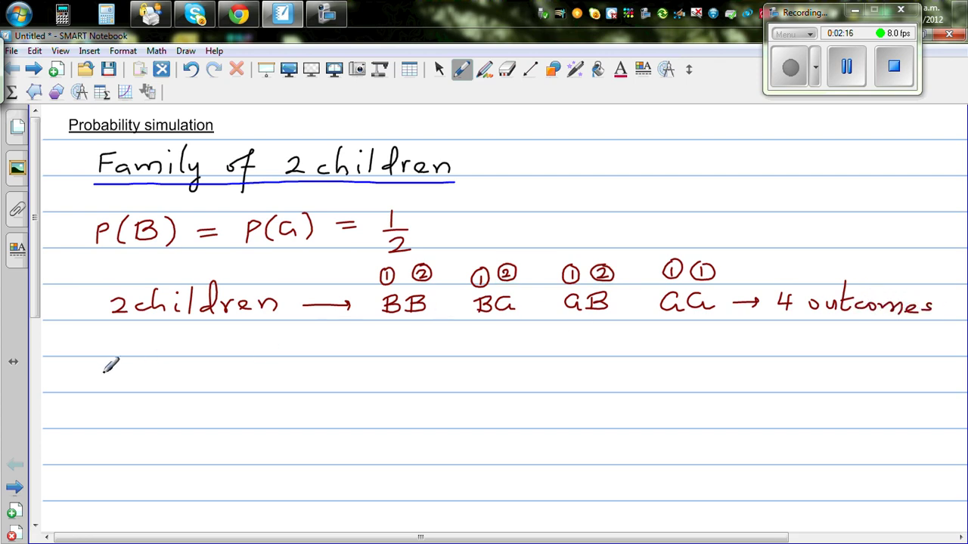
- Write 'P(BB) = 1/4' and 'P(BG) = 1/4' on the next line
{"action": "mouse_move", "coordinate": [107, 366]}
{"action": "left_mouse_down"}
{"action": "mouse_move", "coordinate": [131, 384]}
{"action": "mouse_move", "coordinate": [163, 369]}
{"action": "mouse_move", "coordinate": [155, 382]}
{"action": "mouse_move", "coordinate": [187, 369]}
{"action": "mouse_move", "coordinate": [174, 381]}
{"action": "mouse_move", "coordinate": [195, 386]}
{"action": "mouse_move", "coordinate": [242, 369]}
{"action": "mouse_move", "coordinate": [243, 377]}
{"action": "mouse_move", "coordinate": [273, 371]}
{"action": "mouse_move", "coordinate": [286, 393]}
{"action": "left_mouse_up"}
{"action": "left_click_drag", "start_coordinate": [281, 384], "coordinate": [280, 402]}
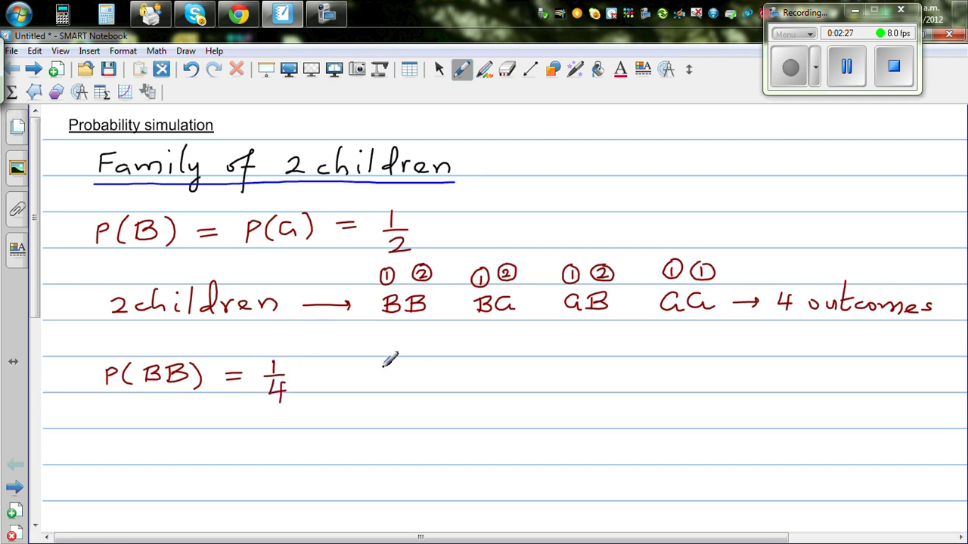
{"action": "mouse_move", "coordinate": [383, 365]}
{"action": "left_mouse_down"}
{"action": "mouse_move", "coordinate": [398, 385]}
{"action": "mouse_move", "coordinate": [456, 382]}
{"action": "mouse_move", "coordinate": [490, 367]}
{"action": "mouse_move", "coordinate": [490, 375]}
{"action": "mouse_move", "coordinate": [530, 382]}
{"action": "mouse_move", "coordinate": [528, 394]}
{"action": "left_mouse_up"}
{"action": "left_click_drag", "start_coordinate": [523, 386], "coordinate": [522, 400]}
- Continue the line with 'P(GB) = 1/4' and 'P(GG) = 1/4'
{"action": "mouse_move", "coordinate": [604, 367]}
{"action": "left_mouse_down"}
{"action": "mouse_move", "coordinate": [625, 384]}
{"action": "mouse_move", "coordinate": [649, 373]}
{"action": "mouse_move", "coordinate": [685, 385]}
{"action": "mouse_move", "coordinate": [711, 368]}
{"action": "left_mouse_up"}
{"action": "mouse_move", "coordinate": [695, 376]}
{"action": "left_mouse_down"}
{"action": "mouse_move", "coordinate": [723, 366]}
{"action": "mouse_move", "coordinate": [738, 375]}
{"action": "mouse_move", "coordinate": [728, 401]}
{"action": "left_mouse_up"}
{"action": "mouse_move", "coordinate": [787, 366]}
{"action": "left_mouse_down"}
{"action": "mouse_move", "coordinate": [809, 387]}
{"action": "mouse_move", "coordinate": [832, 376]}
{"action": "mouse_move", "coordinate": [858, 384]}
{"action": "mouse_move", "coordinate": [920, 376]}
{"action": "mouse_move", "coordinate": [913, 399]}
{"action": "left_mouse_up"}
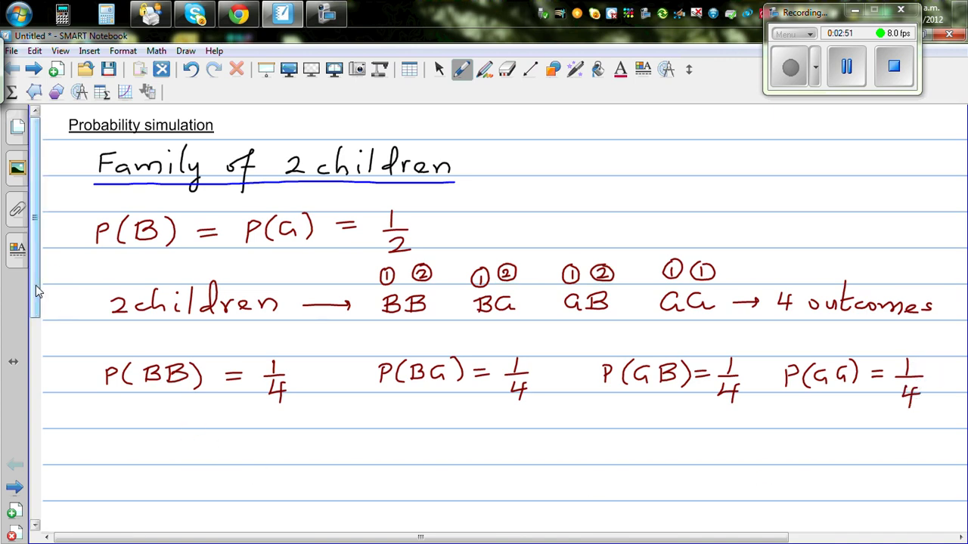
{"action": "scroll", "coordinate": [35, 288], "scroll_direction": "down", "scroll_amount": 1}
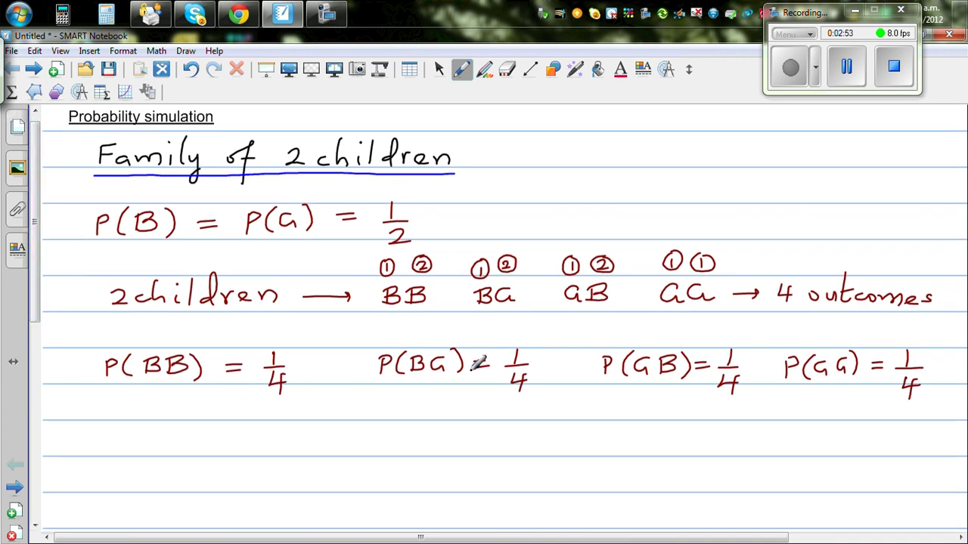
{"action": "left_click", "coordinate": [461, 69]}
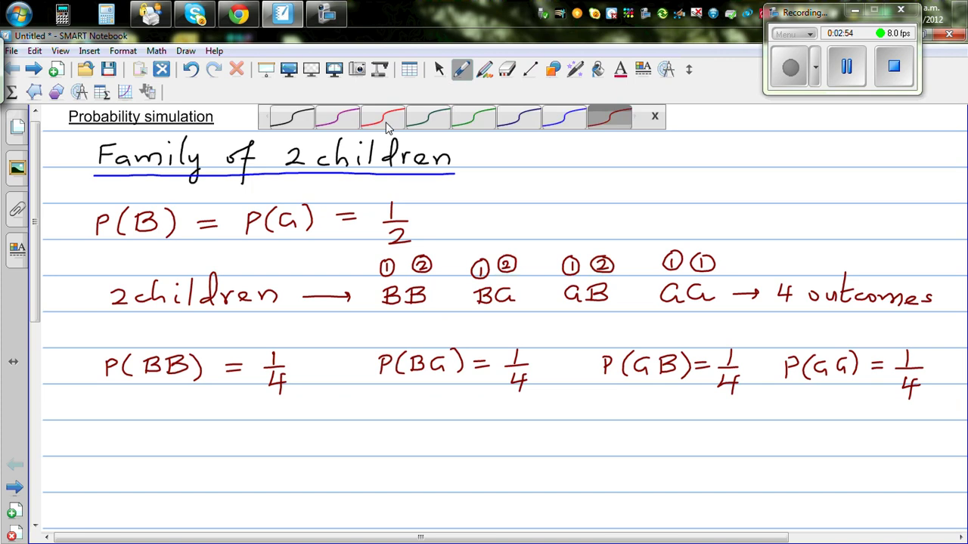
- Draw purple brackets under P(BB) and under P(BG) with P(GB) together
{"action": "left_click", "coordinate": [337, 121]}
{"action": "mouse_move", "coordinate": [97, 411]}
{"action": "left_mouse_down"}
{"action": "mouse_move", "coordinate": [99, 427]}
{"action": "mouse_move", "coordinate": [172, 428]}
{"action": "mouse_move", "coordinate": [282, 426]}
{"action": "mouse_move", "coordinate": [289, 408]}
{"action": "left_mouse_up"}
{"action": "mouse_move", "coordinate": [381, 385]}
{"action": "left_mouse_down"}
{"action": "mouse_move", "coordinate": [385, 408]}
{"action": "mouse_move", "coordinate": [461, 411]}
{"action": "mouse_move", "coordinate": [744, 410]}
{"action": "mouse_move", "coordinate": [743, 397]}
{"action": "mouse_move", "coordinate": [862, 415]}
{"action": "mouse_move", "coordinate": [922, 399]}
{"action": "left_mouse_up"}
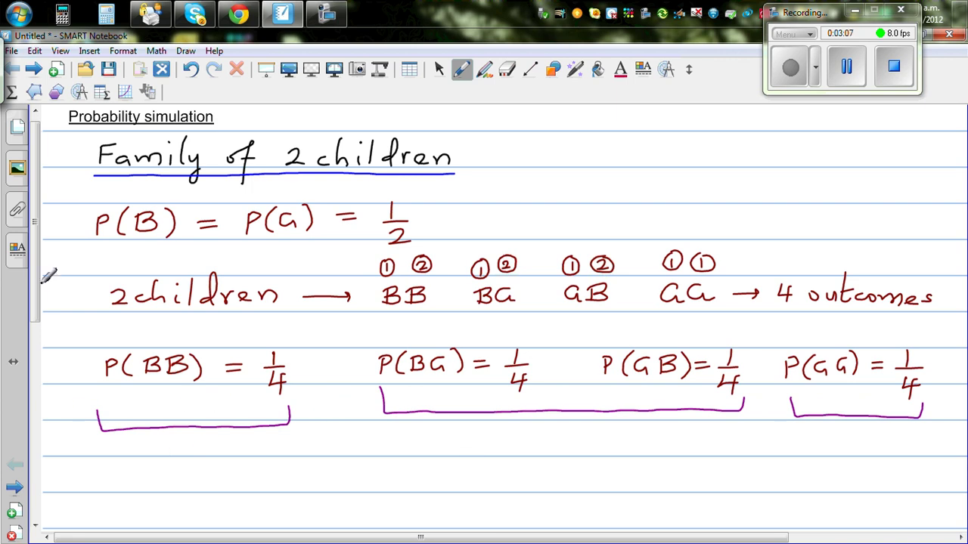
{"action": "left_click_drag", "start_coordinate": [34, 283], "coordinate": [34, 288]}
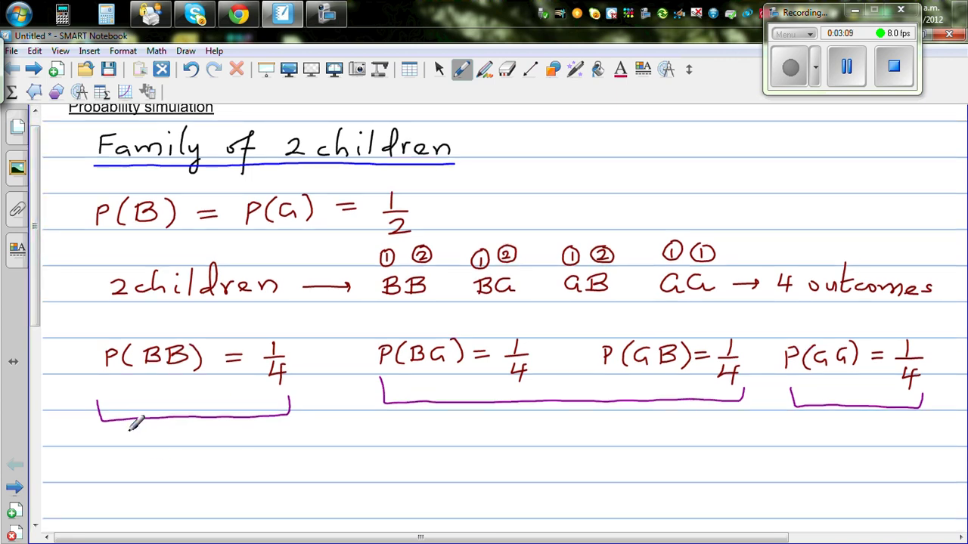
- Label the brackets 'Both boys', '1B + 1G' and '0B' in purple
{"action": "mouse_move", "coordinate": [129, 425]}
{"action": "left_mouse_down"}
{"action": "mouse_move", "coordinate": [189, 424]}
{"action": "mouse_move", "coordinate": [189, 440]}
{"action": "mouse_move", "coordinate": [261, 425]}
{"action": "mouse_move", "coordinate": [265, 442]}
{"action": "left_mouse_up"}
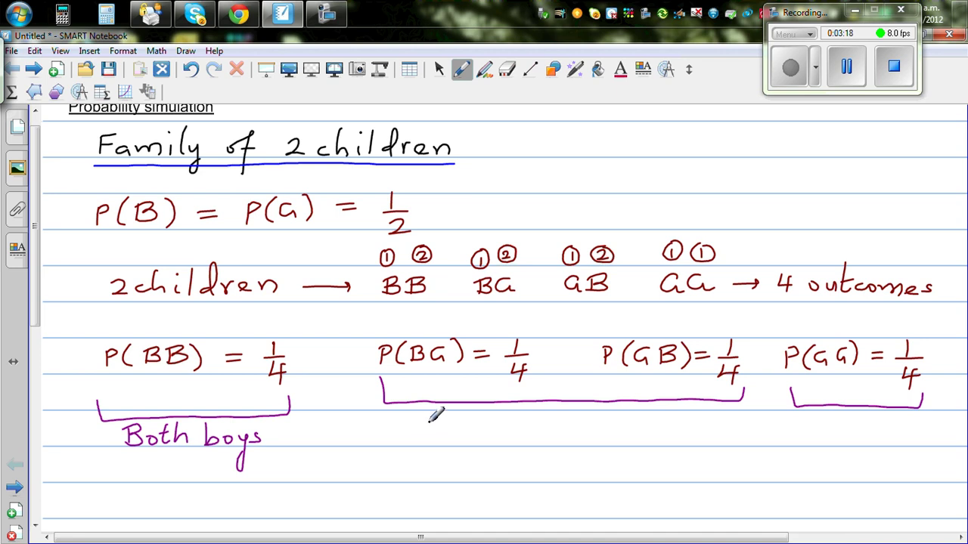
{"action": "mouse_move", "coordinate": [448, 415]}
{"action": "left_mouse_down"}
{"action": "mouse_move", "coordinate": [439, 419]}
{"action": "mouse_move", "coordinate": [504, 413]}
{"action": "mouse_move", "coordinate": [495, 437]}
{"action": "mouse_move", "coordinate": [548, 430]}
{"action": "left_mouse_up"}
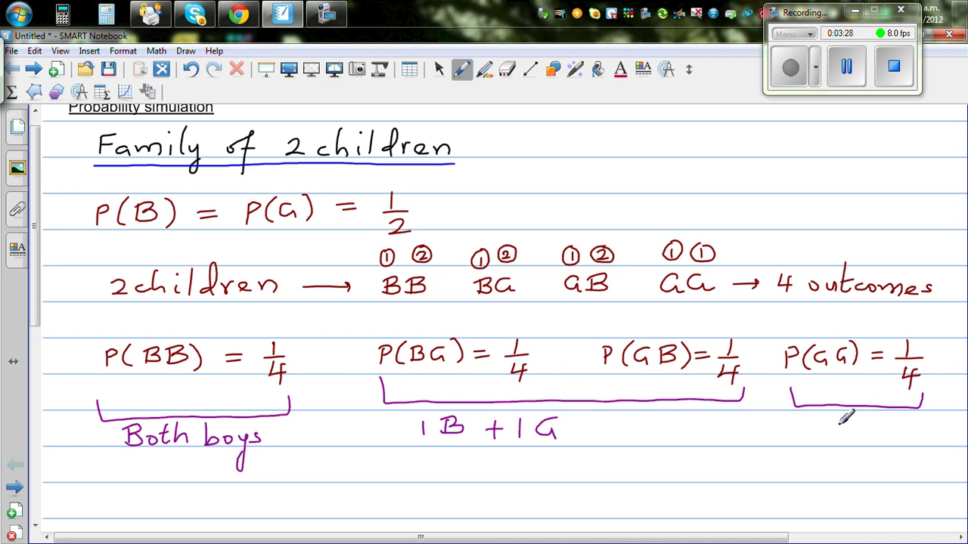
{"action": "mouse_move", "coordinate": [845, 420]}
{"action": "left_mouse_down"}
{"action": "mouse_move", "coordinate": [874, 437]}
{"action": "mouse_move", "coordinate": [885, 420]}
{"action": "mouse_move", "coordinate": [875, 437]}
{"action": "left_mouse_up"}
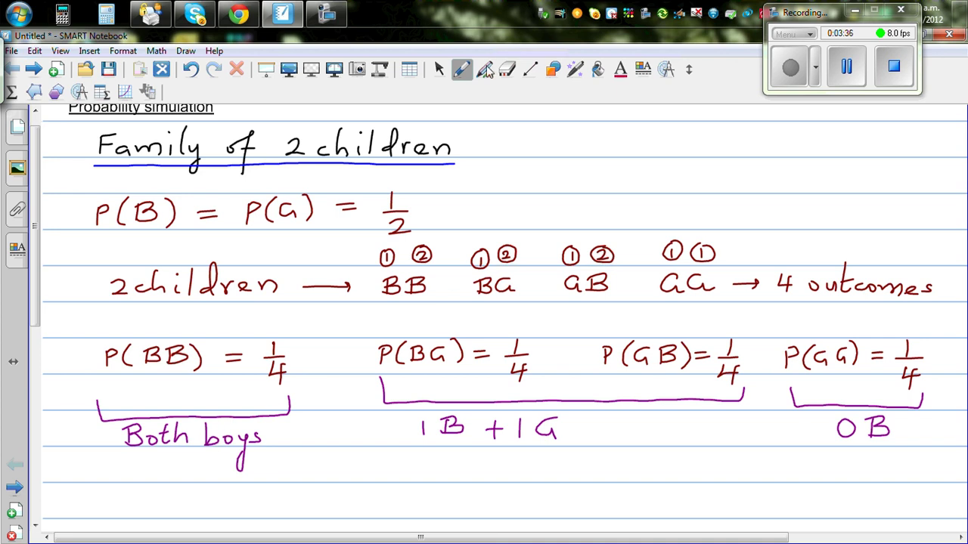
- Switch to blue ink and write '0 G' under Both boys and '1G + 1B' under the mixed pair
{"action": "left_click", "coordinate": [460, 71]}
{"action": "left_click", "coordinate": [557, 121]}
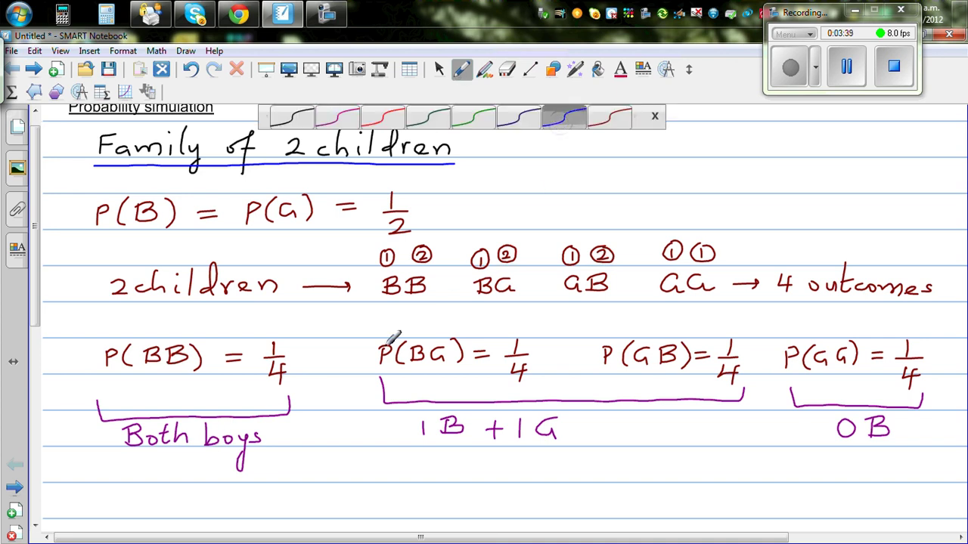
{"action": "mouse_move", "coordinate": [144, 464]}
{"action": "left_mouse_down"}
{"action": "mouse_move", "coordinate": [167, 476]}
{"action": "mouse_move", "coordinate": [188, 472]}
{"action": "left_mouse_up"}
{"action": "mouse_move", "coordinate": [429, 459]}
{"action": "left_mouse_down"}
{"action": "mouse_move", "coordinate": [429, 477]}
{"action": "mouse_move", "coordinate": [502, 469]}
{"action": "mouse_move", "coordinate": [493, 478]}
{"action": "mouse_move", "coordinate": [526, 476]}
{"action": "mouse_move", "coordinate": [546, 452]}
{"action": "mouse_move", "coordinate": [543, 476]}
{"action": "left_mouse_up"}
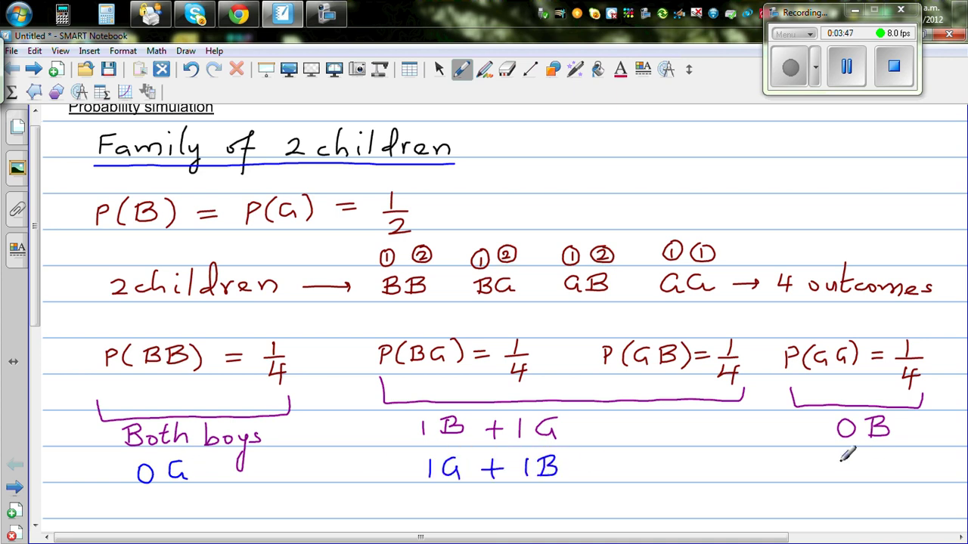
- Write '2 girls.' in blue beneath 0B
{"action": "mouse_move", "coordinate": [835, 461]}
{"action": "left_mouse_down"}
{"action": "mouse_move", "coordinate": [877, 489]}
{"action": "mouse_move", "coordinate": [866, 493]}
{"action": "left_mouse_up"}
{"action": "mouse_move", "coordinate": [885, 460]}
{"action": "left_mouse_down"}
{"action": "mouse_move", "coordinate": [887, 478]}
{"action": "mouse_move", "coordinate": [913, 463]}
{"action": "mouse_move", "coordinate": [917, 475]}
{"action": "left_mouse_up"}
{"action": "left_click_drag", "start_coordinate": [927, 454], "coordinate": [926, 475]}
{"action": "left_click", "coordinate": [941, 470]}
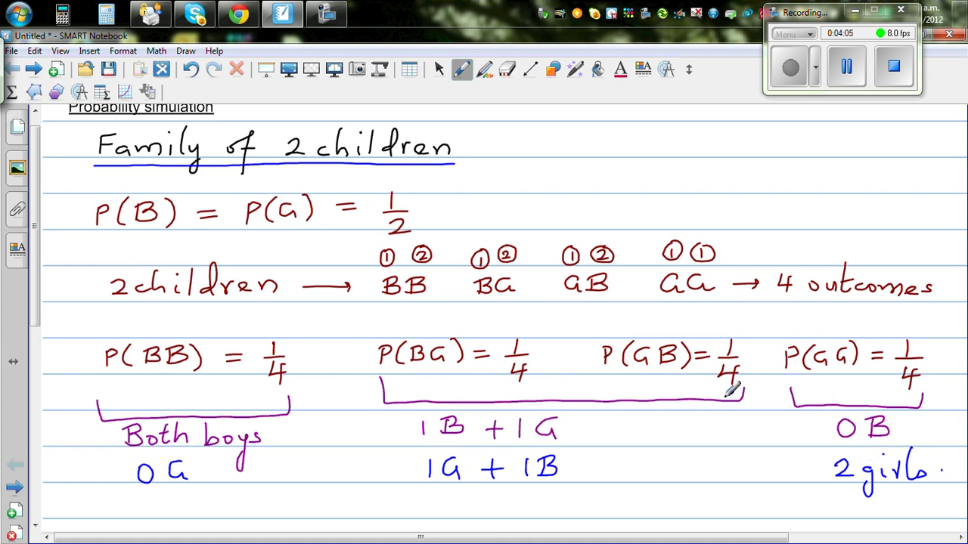
{"action": "mouse_move", "coordinate": [36, 215]}
{"action": "left_mouse_down"}
{"action": "mouse_move", "coordinate": [35, 253]}
{"action": "mouse_move", "coordinate": [38, 216]}
{"action": "left_mouse_up"}
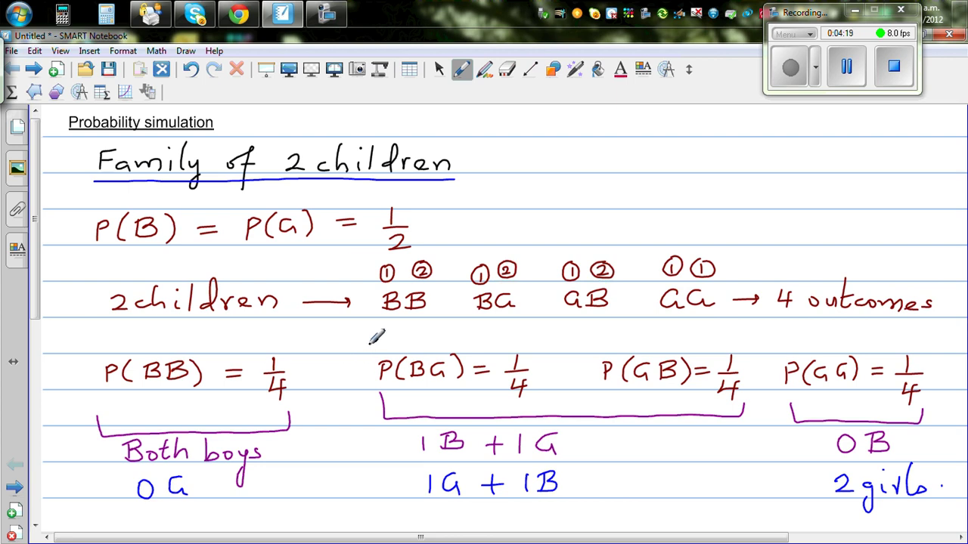
- Scroll down to the blank lined space below the notes and bring up the pen styles
{"action": "scroll", "coordinate": [30, 162], "scroll_direction": "down", "scroll_amount": 1}
{"action": "scroll", "coordinate": [30, 163], "scroll_direction": "up", "scroll_amount": 1}
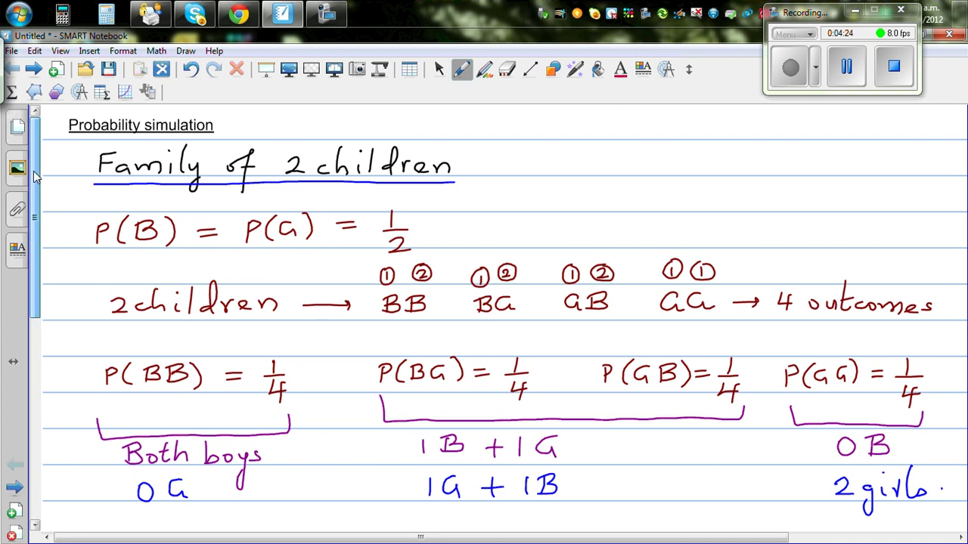
{"action": "scroll", "coordinate": [36, 172], "scroll_direction": "down", "scroll_amount": 1}
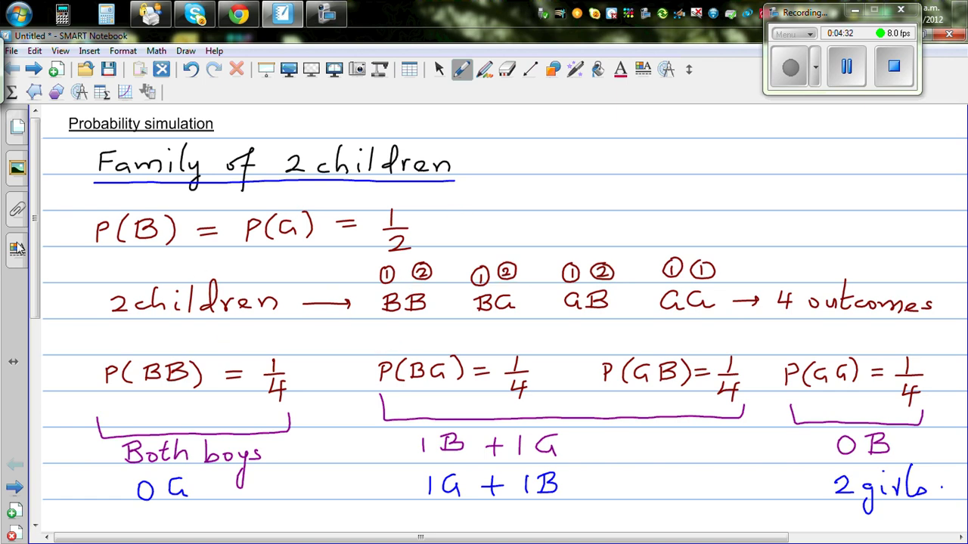
{"action": "scroll", "coordinate": [35, 171], "scroll_direction": "down", "scroll_amount": 8}
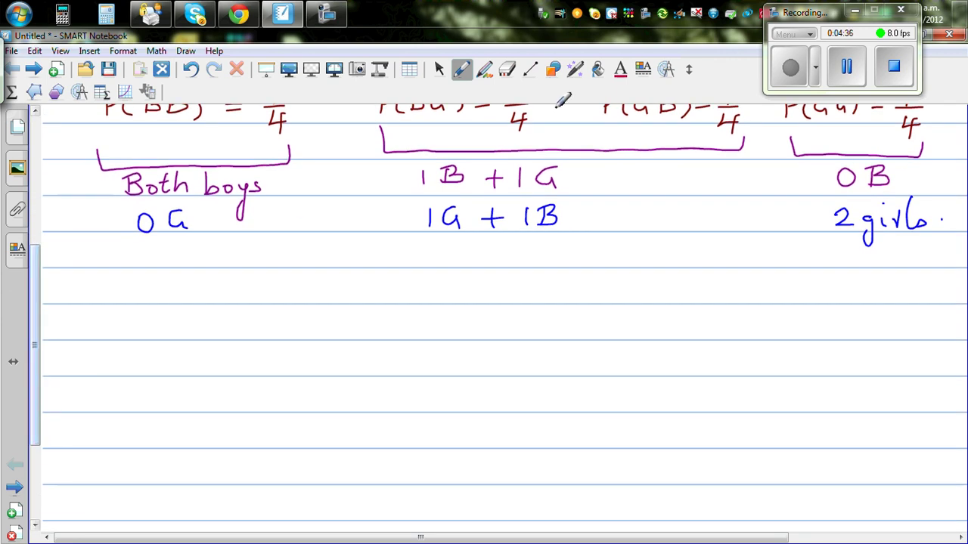
{"action": "left_click", "coordinate": [461, 69]}
- Handwrite 'Prob Experiment' in black ink and underline it
{"action": "left_click", "coordinate": [293, 119]}
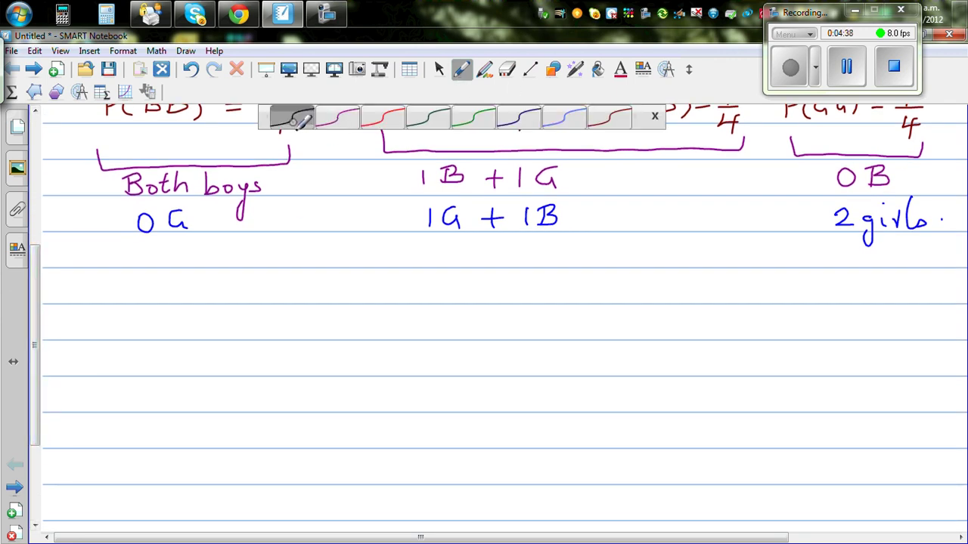
{"action": "mouse_move", "coordinate": [149, 278]}
{"action": "left_mouse_down"}
{"action": "mouse_move", "coordinate": [244, 301]}
{"action": "mouse_move", "coordinate": [234, 279]}
{"action": "mouse_move", "coordinate": [250, 299]}
{"action": "mouse_move", "coordinate": [269, 295]}
{"action": "mouse_move", "coordinate": [273, 305]}
{"action": "mouse_move", "coordinate": [271, 292]}
{"action": "mouse_move", "coordinate": [408, 301]}
{"action": "left_mouse_up"}
{"action": "mouse_move", "coordinate": [422, 265]}
{"action": "left_mouse_down"}
{"action": "mouse_move", "coordinate": [431, 302]}
{"action": "mouse_move", "coordinate": [443, 278]}
{"action": "left_mouse_up"}
{"action": "left_click_drag", "start_coordinate": [165, 295], "coordinate": [156, 308]}
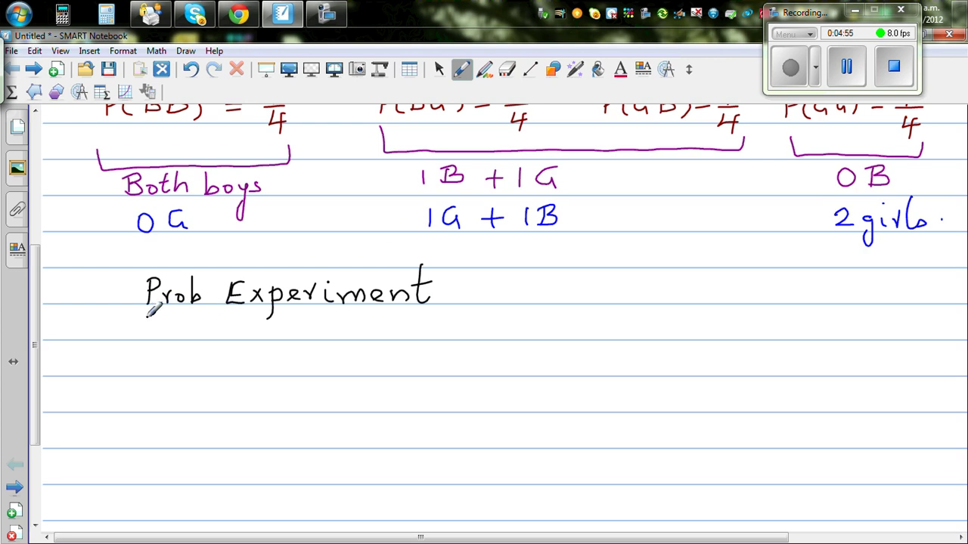
{"action": "left_click_drag", "start_coordinate": [142, 312], "coordinate": [431, 313]}
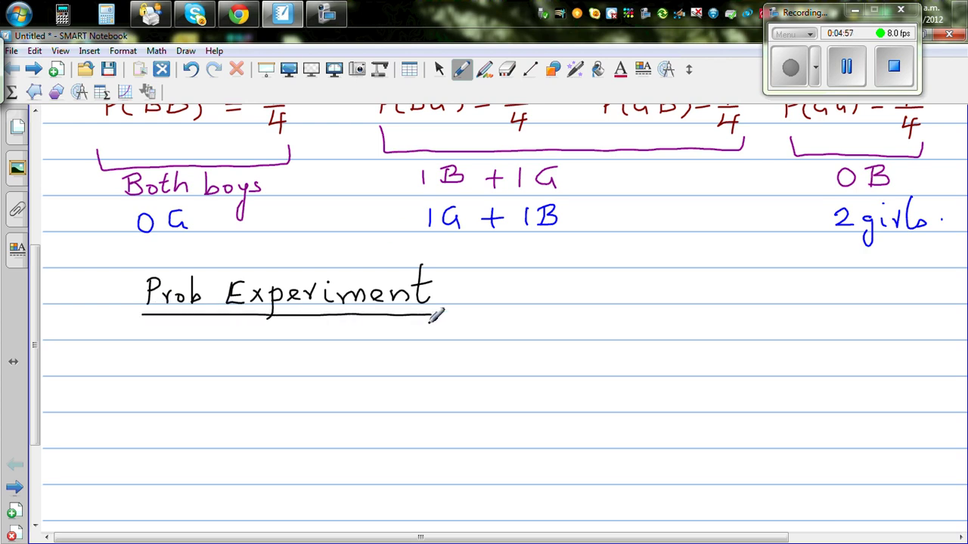
- Write 'Ran# on calculator' below the underlined heading
{"action": "mouse_move", "coordinate": [137, 347]}
{"action": "left_mouse_down"}
{"action": "mouse_move", "coordinate": [138, 370]}
{"action": "mouse_move", "coordinate": [137, 345]}
{"action": "mouse_move", "coordinate": [190, 374]}
{"action": "mouse_move", "coordinate": [224, 353]}
{"action": "mouse_move", "coordinate": [224, 378]}
{"action": "left_mouse_up"}
{"action": "mouse_move", "coordinate": [237, 348]}
{"action": "left_mouse_down"}
{"action": "mouse_move", "coordinate": [235, 377]}
{"action": "mouse_move", "coordinate": [248, 358]}
{"action": "mouse_move", "coordinate": [248, 368]}
{"action": "mouse_move", "coordinate": [392, 372]}
{"action": "mouse_move", "coordinate": [425, 363]}
{"action": "mouse_move", "coordinate": [466, 374]}
{"action": "left_mouse_up"}
{"action": "left_click", "coordinate": [281, 365]}
{"action": "mouse_move", "coordinate": [475, 334]}
{"action": "left_mouse_down"}
{"action": "mouse_move", "coordinate": [477, 371]}
{"action": "mouse_move", "coordinate": [468, 360]}
{"action": "mouse_move", "coordinate": [520, 360]}
{"action": "left_mouse_up"}
{"action": "left_click_drag", "start_coordinate": [460, 357], "coordinate": [492, 355]}
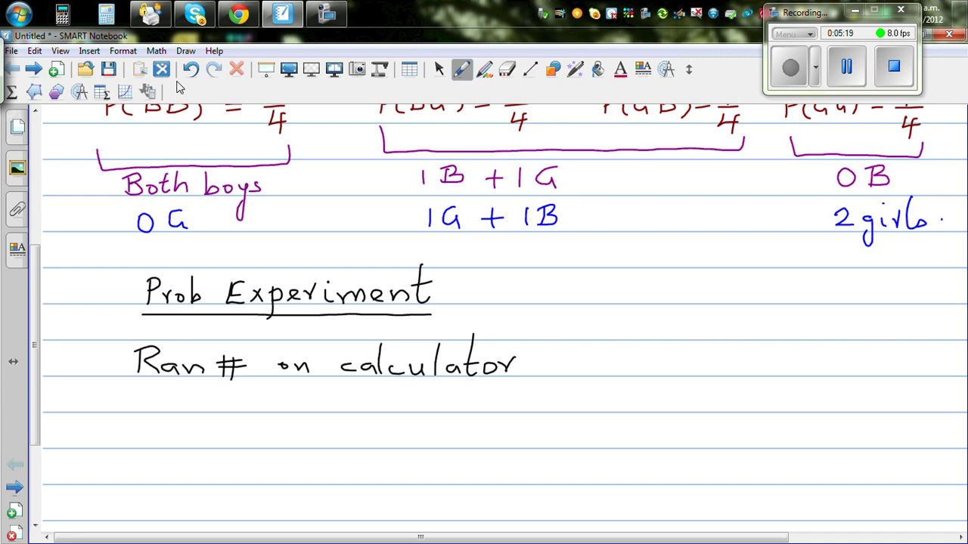
{"action": "left_click", "coordinate": [71, 22]}
- Enter RUN-MAT mode and insert Ran# via OPTN, F6 and PROB
{"action": "left_click", "coordinate": [288, 295]}
{"action": "left_click", "coordinate": [200, 470]}
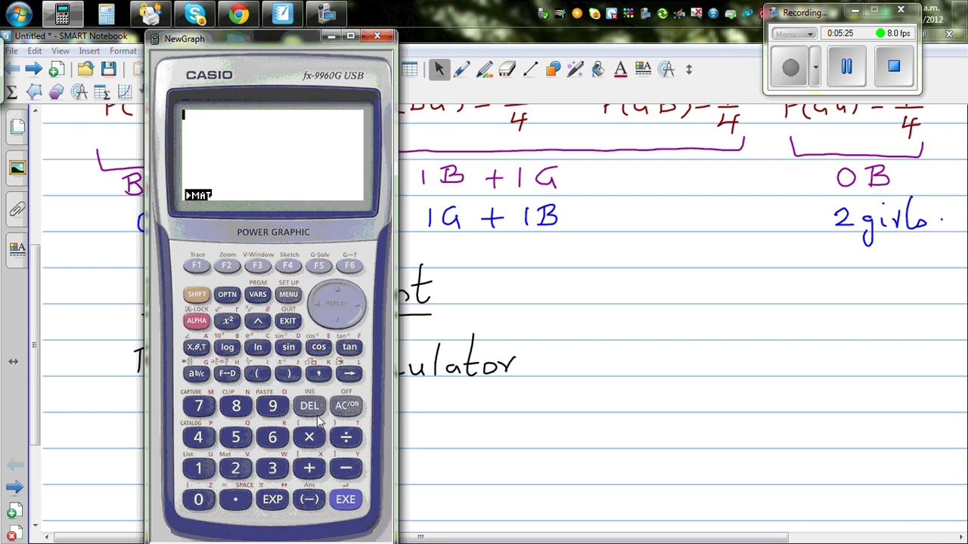
{"action": "left_click", "coordinate": [227, 293]}
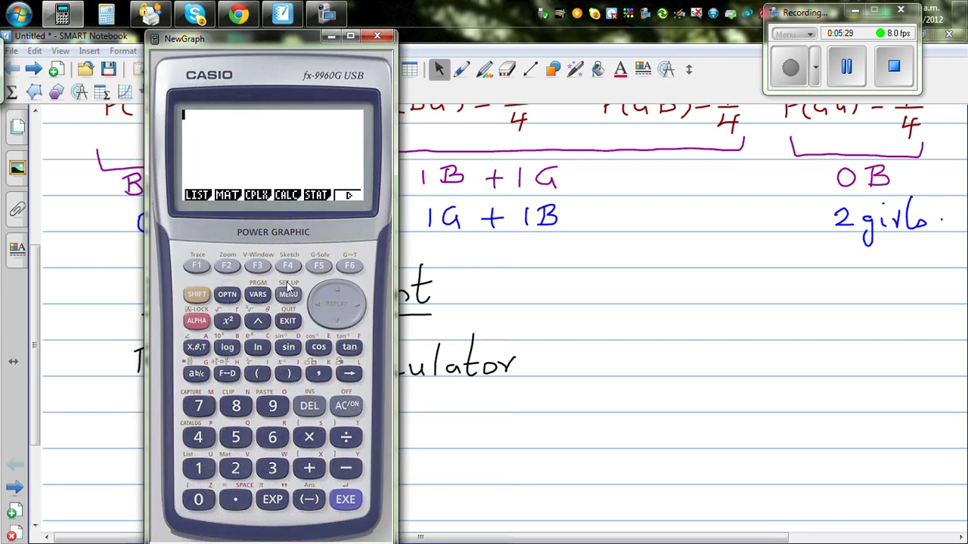
{"action": "left_click", "coordinate": [349, 267]}
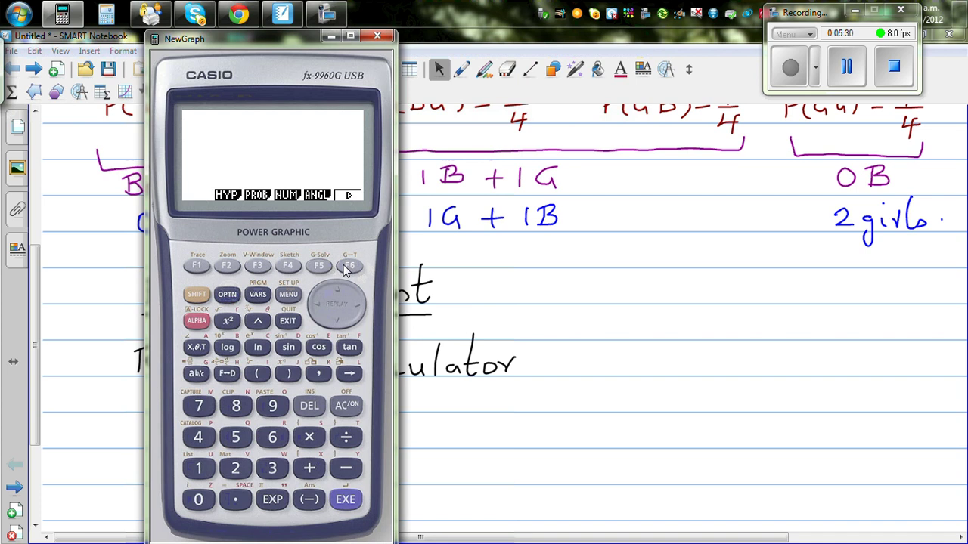
{"action": "left_click", "coordinate": [258, 266]}
{"action": "left_click", "coordinate": [288, 267]}
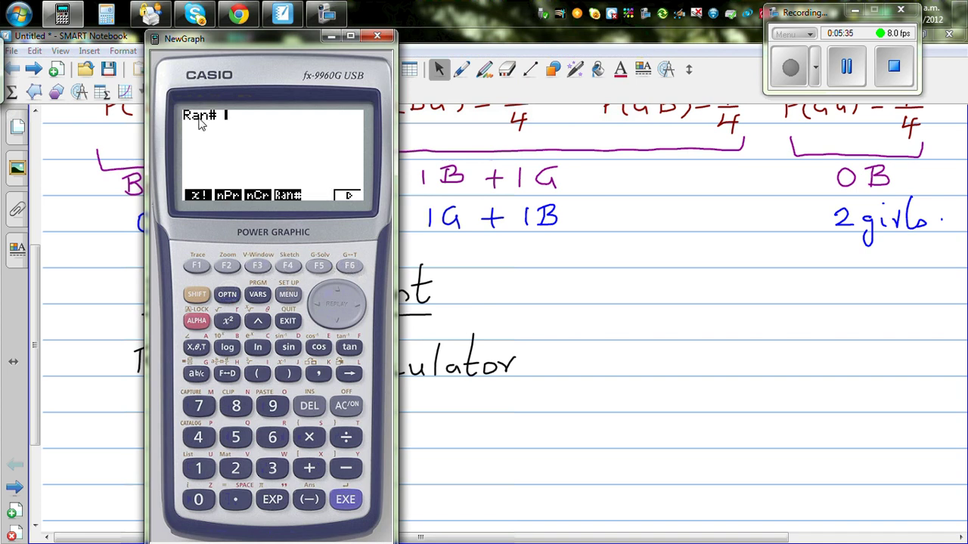
- Generate a run of ten Ran# random numbers with EXE
{"action": "left_click", "coordinate": [347, 502]}
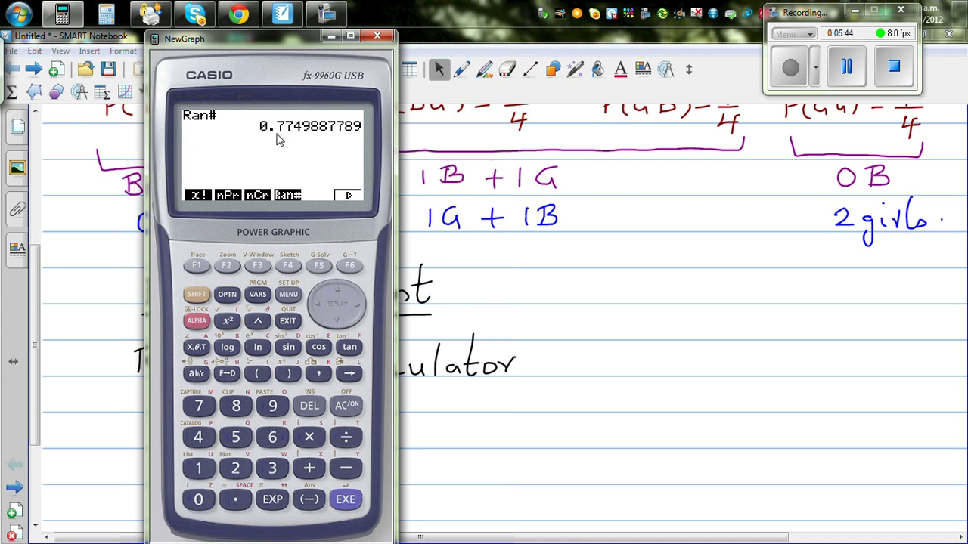
{"action": "left_click", "coordinate": [345, 500]}
{"action": "left_click", "coordinate": [345, 501]}
{"action": "left_click", "coordinate": [346, 502]}
{"action": "left_click", "coordinate": [345, 502]}
{"action": "left_click", "coordinate": [346, 502]}
{"action": "left_click", "coordinate": [345, 502]}
{"action": "left_click", "coordinate": [346, 502]}
{"action": "left_click", "coordinate": [347, 502]}
{"action": "left_click", "coordinate": [347, 502]}
{"action": "left_click", "coordinate": [347, 502]}
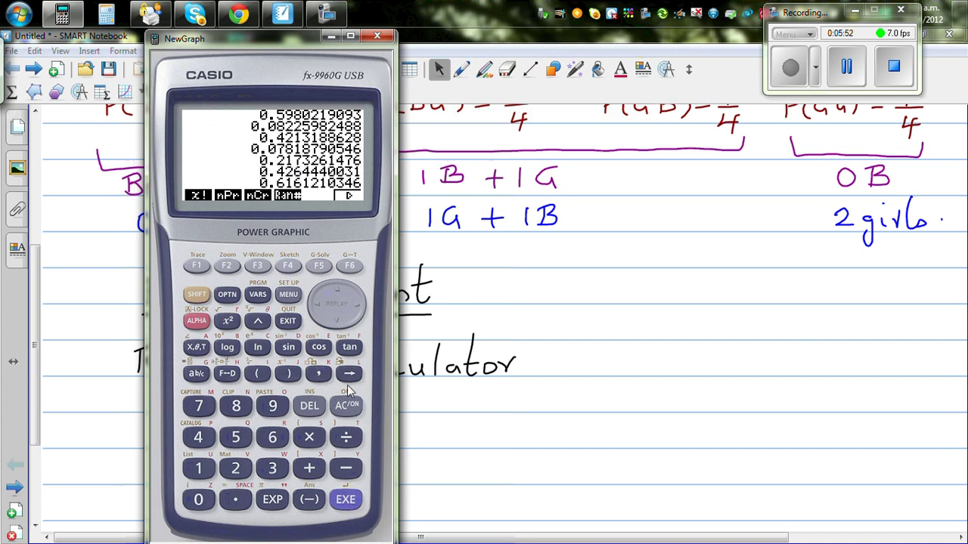
- Clear the screen, generate a fresh Ran# of 0.8583289306, and hide the calculator
{"action": "left_click", "coordinate": [347, 407]}
{"action": "left_click", "coordinate": [287, 268]}
{"action": "left_click", "coordinate": [345, 500]}
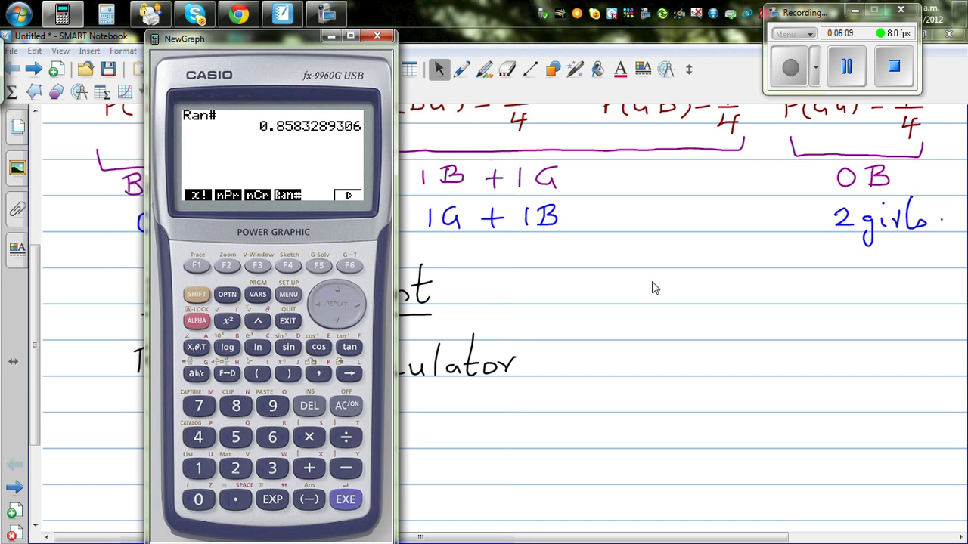
{"action": "left_click", "coordinate": [576, 194]}
{"action": "left_click", "coordinate": [463, 69]}
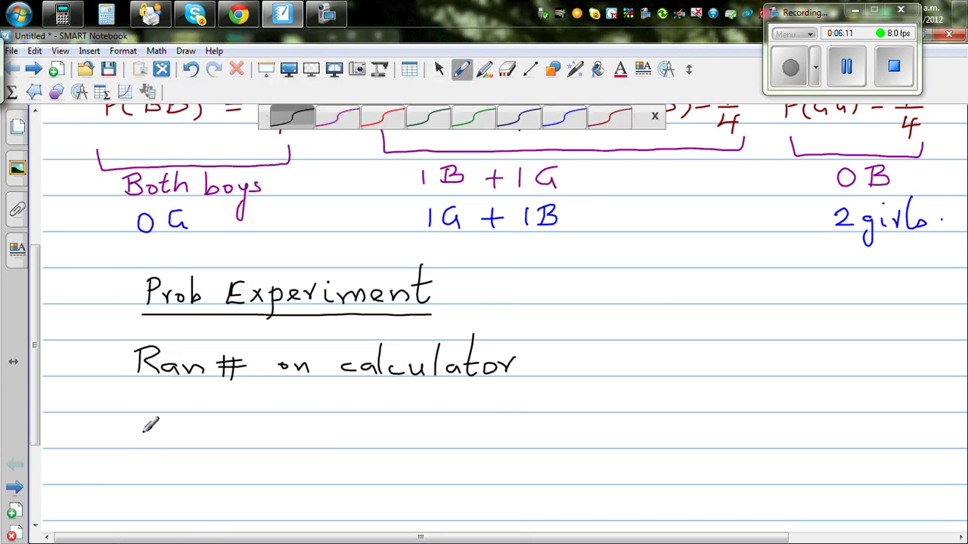
- In dark blue, write 'Decision → Odd # (1,3,5,7,9)' below Ran# on calculator
{"action": "left_click", "coordinate": [517, 124]}
{"action": "mouse_move", "coordinate": [160, 428]}
{"action": "left_mouse_down"}
{"action": "mouse_move", "coordinate": [218, 436]}
{"action": "mouse_move", "coordinate": [265, 438]}
{"action": "left_mouse_up"}
{"action": "mouse_move", "coordinate": [272, 436]}
{"action": "left_mouse_down"}
{"action": "mouse_move", "coordinate": [287, 446]}
{"action": "mouse_move", "coordinate": [362, 437]}
{"action": "mouse_move", "coordinate": [352, 443]}
{"action": "left_mouse_up"}
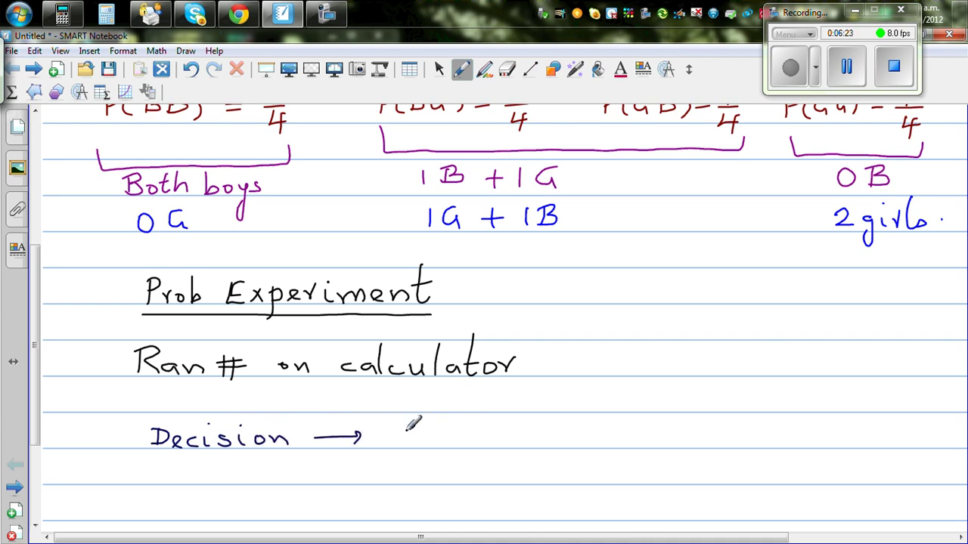
{"action": "mouse_move", "coordinate": [414, 428]}
{"action": "left_mouse_down"}
{"action": "mouse_move", "coordinate": [406, 443]}
{"action": "mouse_move", "coordinate": [416, 428]}
{"action": "mouse_move", "coordinate": [444, 443]}
{"action": "mouse_move", "coordinate": [490, 446]}
{"action": "left_mouse_up"}
{"action": "mouse_move", "coordinate": [505, 424]}
{"action": "left_mouse_down"}
{"action": "mouse_move", "coordinate": [495, 445]}
{"action": "mouse_move", "coordinate": [482, 438]}
{"action": "mouse_move", "coordinate": [568, 429]}
{"action": "mouse_move", "coordinate": [577, 442]}
{"action": "mouse_move", "coordinate": [599, 429]}
{"action": "mouse_move", "coordinate": [612, 446]}
{"action": "mouse_move", "coordinate": [638, 437]}
{"action": "mouse_move", "coordinate": [631, 419]}
{"action": "mouse_move", "coordinate": [655, 441]}
{"action": "mouse_move", "coordinate": [683, 424]}
{"action": "mouse_move", "coordinate": [673, 440]}
{"action": "mouse_move", "coordinate": [676, 431]}
{"action": "mouse_move", "coordinate": [693, 439]}
{"action": "mouse_move", "coordinate": [709, 429]}
{"action": "mouse_move", "coordinate": [719, 439]}
{"action": "mouse_move", "coordinate": [730, 419]}
{"action": "mouse_move", "coordinate": [729, 445]}
{"action": "left_mouse_up"}
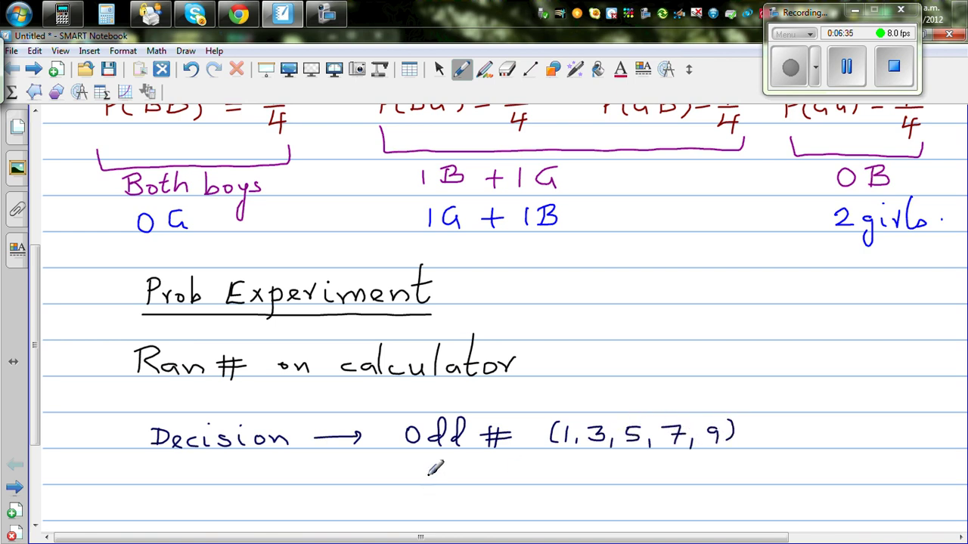
- Write 'Even # (0,2,4,6,8)' beneath it and add arrows mapping odd to B, even to G
{"action": "mouse_move", "coordinate": [420, 465]}
{"action": "left_mouse_down"}
{"action": "mouse_move", "coordinate": [423, 475]}
{"action": "mouse_move", "coordinate": [508, 484]}
{"action": "mouse_move", "coordinate": [529, 468]}
{"action": "left_mouse_up"}
{"action": "left_click_drag", "start_coordinate": [502, 478], "coordinate": [530, 477]}
{"action": "mouse_move", "coordinate": [602, 462]}
{"action": "left_mouse_down"}
{"action": "mouse_move", "coordinate": [623, 483]}
{"action": "mouse_move", "coordinate": [660, 484]}
{"action": "mouse_move", "coordinate": [695, 473]}
{"action": "mouse_move", "coordinate": [690, 481]}
{"action": "mouse_move", "coordinate": [711, 481]}
{"action": "mouse_move", "coordinate": [765, 462]}
{"action": "mouse_move", "coordinate": [776, 486]}
{"action": "left_mouse_up"}
{"action": "mouse_move", "coordinate": [755, 430]}
{"action": "left_mouse_down"}
{"action": "mouse_move", "coordinate": [828, 440]}
{"action": "mouse_move", "coordinate": [831, 430]}
{"action": "mouse_move", "coordinate": [830, 440]}
{"action": "left_mouse_up"}
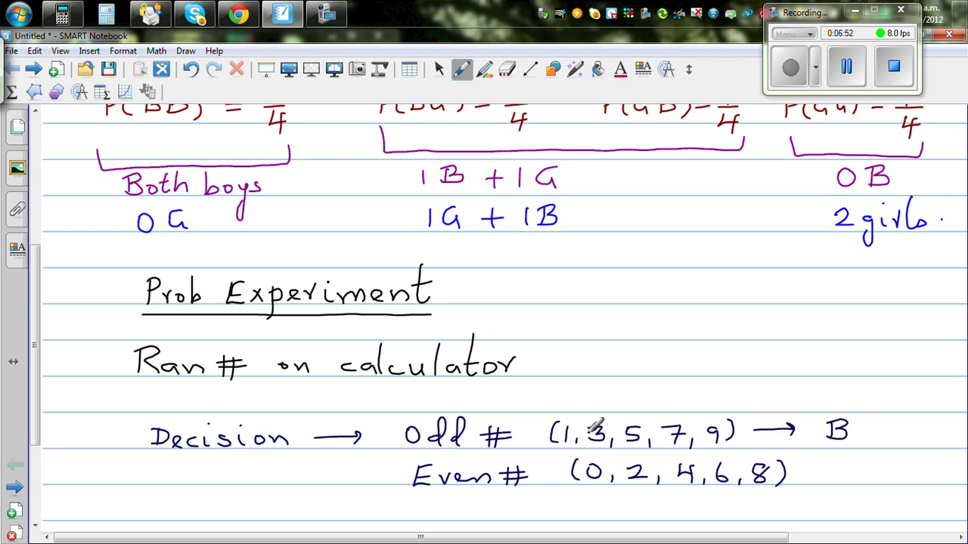
{"action": "left_click_drag", "start_coordinate": [800, 474], "coordinate": [874, 471]}
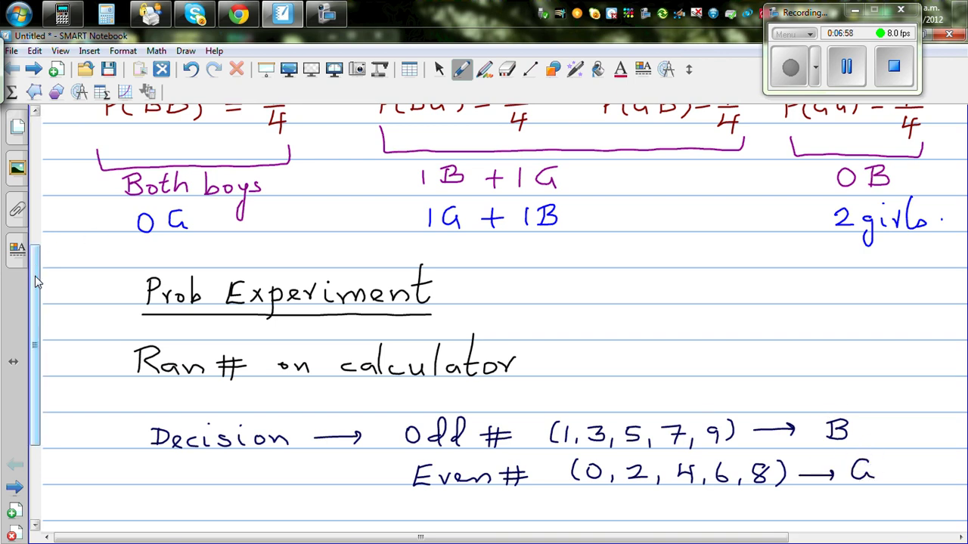
{"action": "left_click_drag", "start_coordinate": [35, 281], "coordinate": [37, 352]}
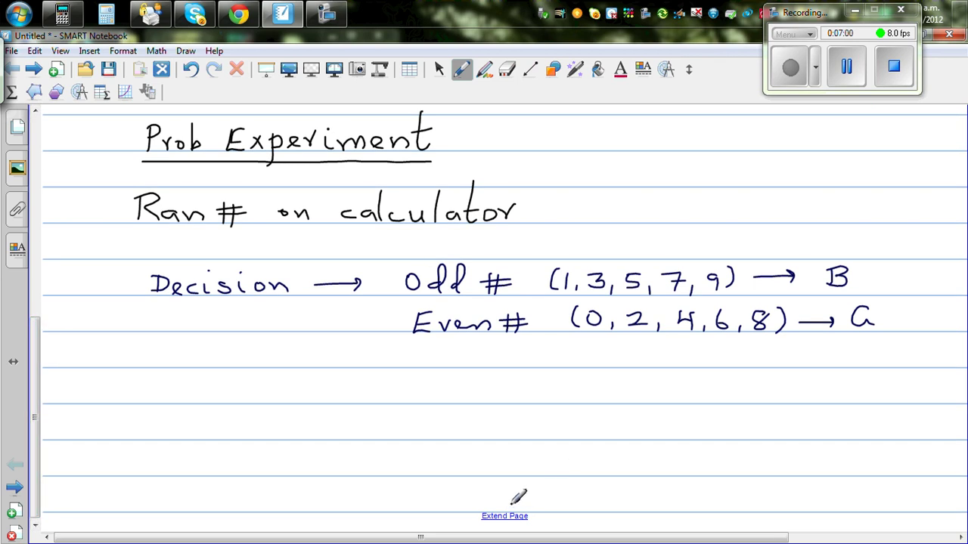
- Switch the pen to black ink and write the underlined 'Family #' heading, numbering the first rows
{"action": "left_click", "coordinate": [462, 70]}
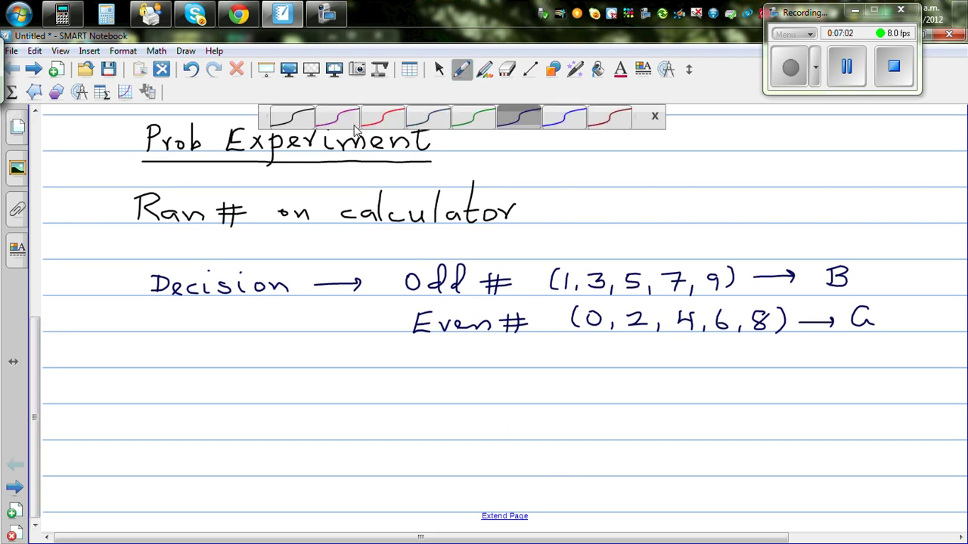
{"action": "left_click", "coordinate": [301, 115]}
{"action": "mouse_move", "coordinate": [95, 365]}
{"action": "left_mouse_down"}
{"action": "mouse_move", "coordinate": [103, 389]}
{"action": "mouse_move", "coordinate": [121, 391]}
{"action": "mouse_move", "coordinate": [113, 397]}
{"action": "mouse_move", "coordinate": [162, 401]}
{"action": "left_mouse_up"}
{"action": "left_click", "coordinate": [163, 370]}
{"action": "mouse_move", "coordinate": [173, 365]}
{"action": "left_mouse_down"}
{"action": "mouse_move", "coordinate": [174, 401]}
{"action": "mouse_move", "coordinate": [187, 401]}
{"action": "left_mouse_up"}
{"action": "left_click_drag", "start_coordinate": [198, 382], "coordinate": [180, 432]}
{"action": "left_click_drag", "start_coordinate": [214, 380], "coordinate": [210, 403]}
{"action": "mouse_move", "coordinate": [228, 378]}
{"action": "left_mouse_down"}
{"action": "mouse_move", "coordinate": [225, 401]}
{"action": "mouse_move", "coordinate": [239, 386]}
{"action": "mouse_move", "coordinate": [237, 394]}
{"action": "left_mouse_up"}
{"action": "left_click_drag", "start_coordinate": [89, 406], "coordinate": [219, 405]}
{"action": "mouse_move", "coordinate": [142, 416]}
{"action": "left_mouse_down"}
{"action": "mouse_move", "coordinate": [156, 469]}
{"action": "mouse_move", "coordinate": [142, 499]}
{"action": "left_mouse_up"}
- Write and underline the 'Ran #' column heading
{"action": "mouse_move", "coordinate": [315, 378]}
{"action": "left_mouse_down"}
{"action": "mouse_move", "coordinate": [333, 398]}
{"action": "mouse_move", "coordinate": [363, 397]}
{"action": "mouse_move", "coordinate": [404, 384]}
{"action": "mouse_move", "coordinate": [410, 409]}
{"action": "left_mouse_up"}
{"action": "mouse_move", "coordinate": [388, 388]}
{"action": "left_mouse_down"}
{"action": "mouse_move", "coordinate": [424, 387]}
{"action": "mouse_move", "coordinate": [425, 398]}
{"action": "left_mouse_up"}
{"action": "left_click_drag", "start_coordinate": [321, 408], "coordinate": [422, 407]}
{"action": "mouse_move", "coordinate": [552, 381]}
{"action": "left_mouse_down"}
{"action": "mouse_move", "coordinate": [551, 394]}
{"action": "mouse_move", "coordinate": [582, 377]}
{"action": "mouse_move", "coordinate": [568, 421]}
{"action": "left_mouse_up"}
- Write and underline 'Type of family', then bring up the calculator showing 0.8583289306
{"action": "mouse_move", "coordinate": [589, 386]}
{"action": "left_mouse_down"}
{"action": "mouse_move", "coordinate": [586, 419]}
{"action": "mouse_move", "coordinate": [602, 394]}
{"action": "mouse_move", "coordinate": [662, 387]}
{"action": "left_mouse_up"}
{"action": "left_click_drag", "start_coordinate": [691, 366], "coordinate": [667, 425]}
{"action": "mouse_move", "coordinate": [665, 389]}
{"action": "left_mouse_down"}
{"action": "mouse_move", "coordinate": [684, 384]}
{"action": "mouse_move", "coordinate": [703, 423]}
{"action": "mouse_move", "coordinate": [718, 392]}
{"action": "mouse_move", "coordinate": [750, 401]}
{"action": "mouse_move", "coordinate": [770, 387]}
{"action": "mouse_move", "coordinate": [797, 403]}
{"action": "left_mouse_up"}
{"action": "mouse_move", "coordinate": [812, 355]}
{"action": "left_mouse_down"}
{"action": "mouse_move", "coordinate": [806, 404]}
{"action": "mouse_move", "coordinate": [818, 399]}
{"action": "left_mouse_up"}
{"action": "left_click_drag", "start_coordinate": [828, 378], "coordinate": [809, 430]}
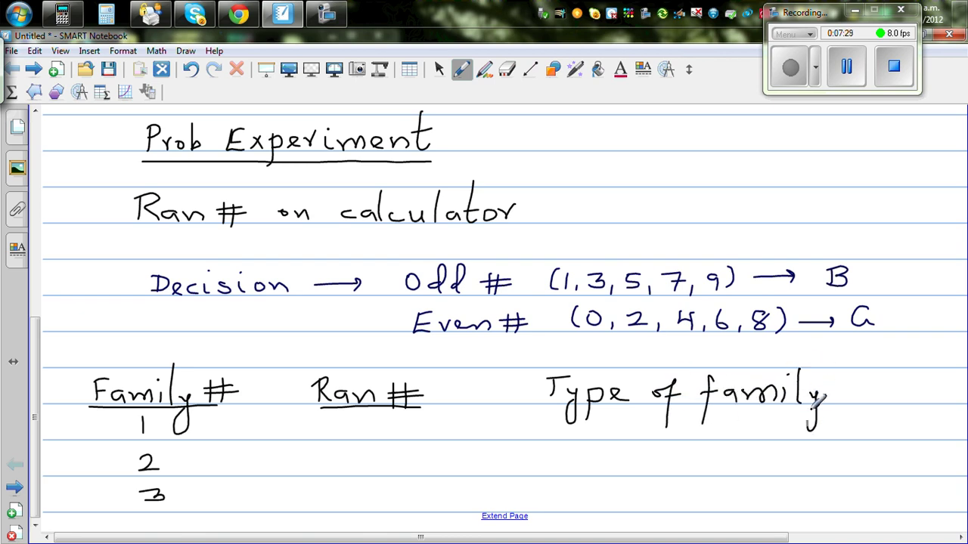
{"action": "left_click_drag", "start_coordinate": [543, 413], "coordinate": [815, 412]}
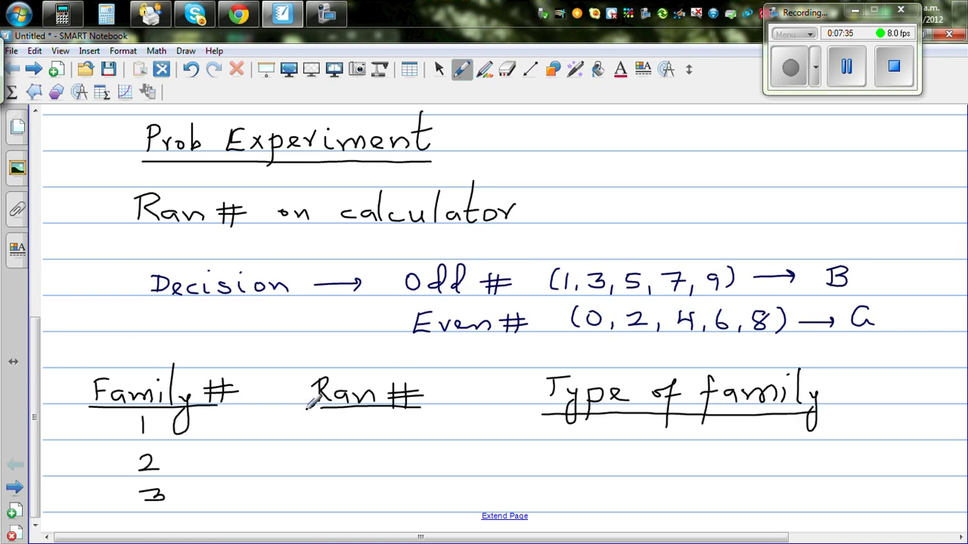
{"action": "left_click", "coordinate": [75, 18]}
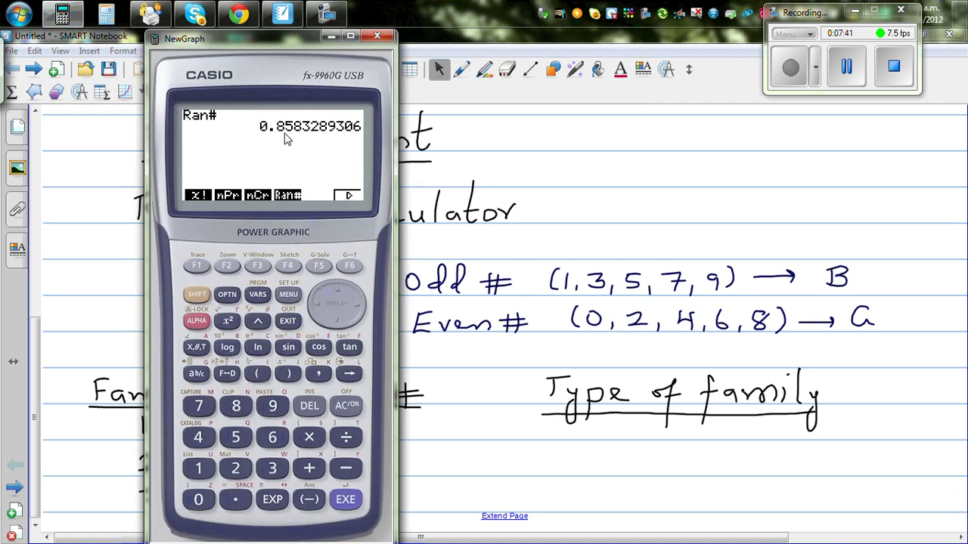
- Record family 1 as 85 → GB, then generate and record family 2 as 55 → BB
{"action": "left_click", "coordinate": [463, 72]}
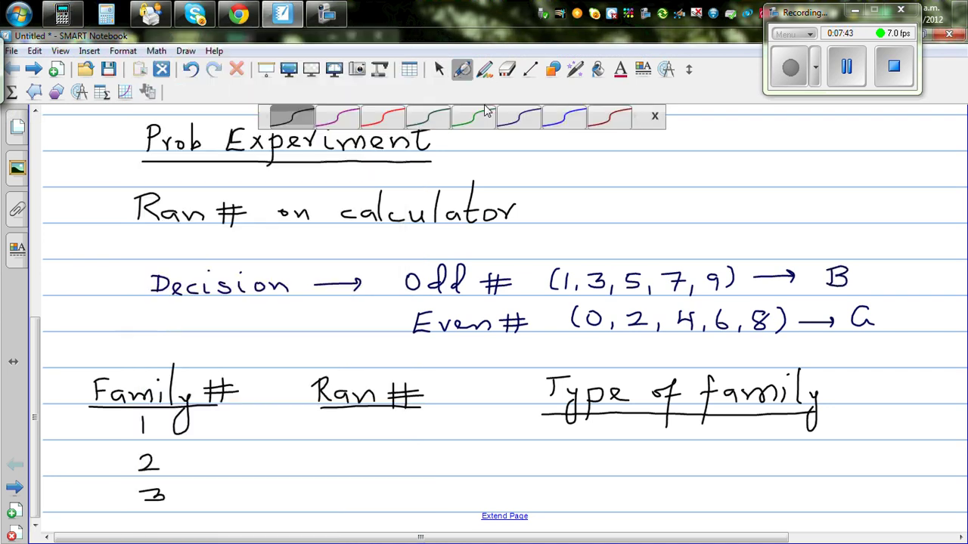
{"action": "mouse_move", "coordinate": [349, 420]}
{"action": "left_mouse_down"}
{"action": "mouse_move", "coordinate": [342, 428]}
{"action": "mouse_move", "coordinate": [348, 418]}
{"action": "mouse_move", "coordinate": [366, 434]}
{"action": "mouse_move", "coordinate": [383, 418]}
{"action": "left_mouse_up"}
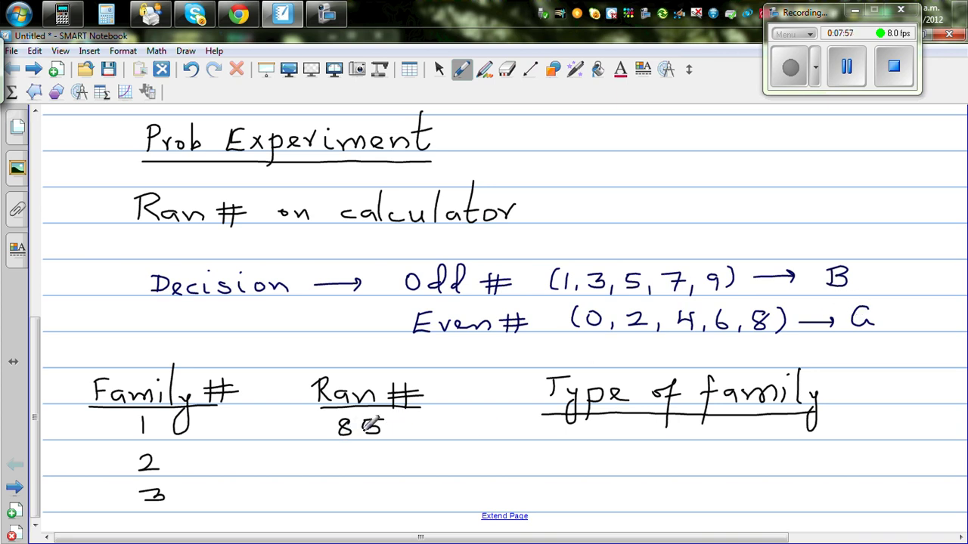
{"action": "mouse_move", "coordinate": [629, 425]}
{"action": "left_mouse_down"}
{"action": "mouse_move", "coordinate": [611, 435]}
{"action": "mouse_move", "coordinate": [640, 438]}
{"action": "mouse_move", "coordinate": [654, 420]}
{"action": "left_mouse_up"}
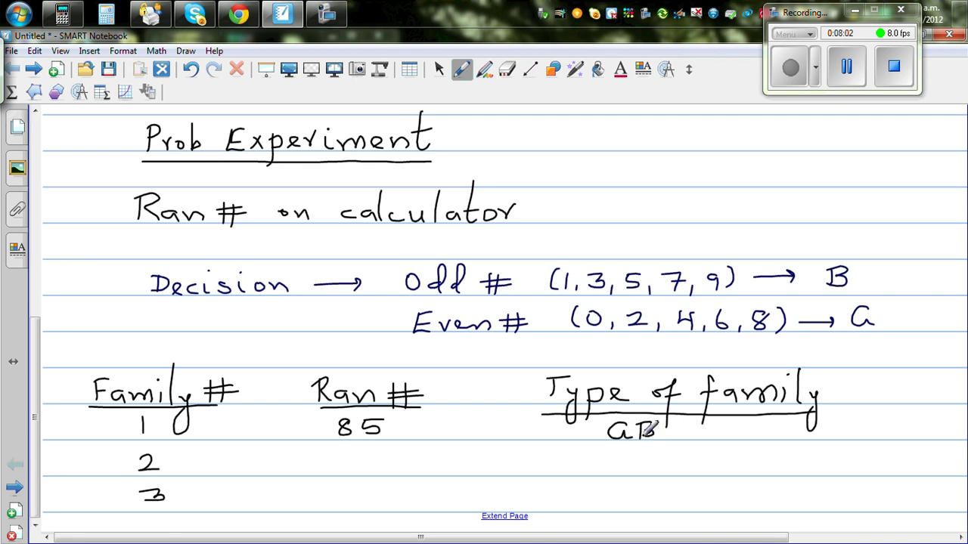
{"action": "left_click", "coordinate": [63, 14]}
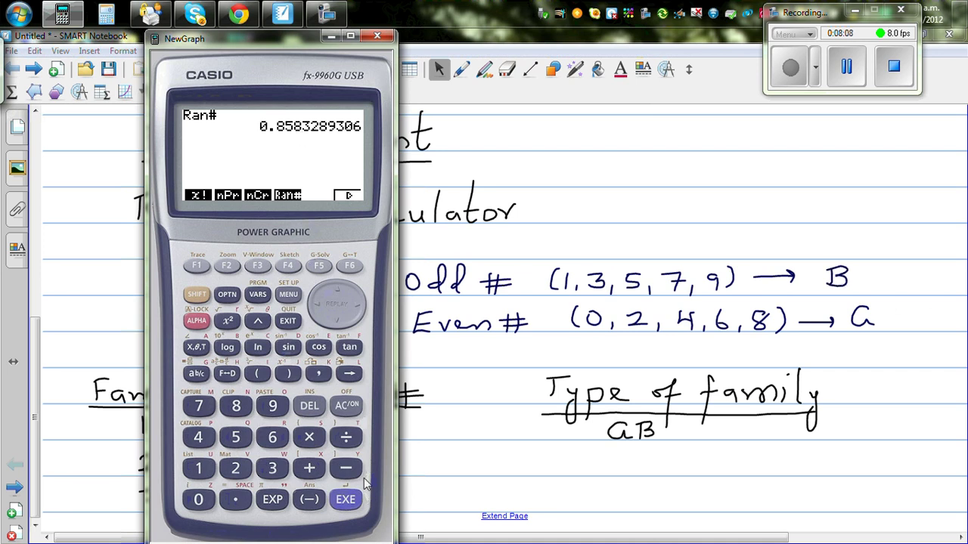
{"action": "left_click", "coordinate": [347, 502]}
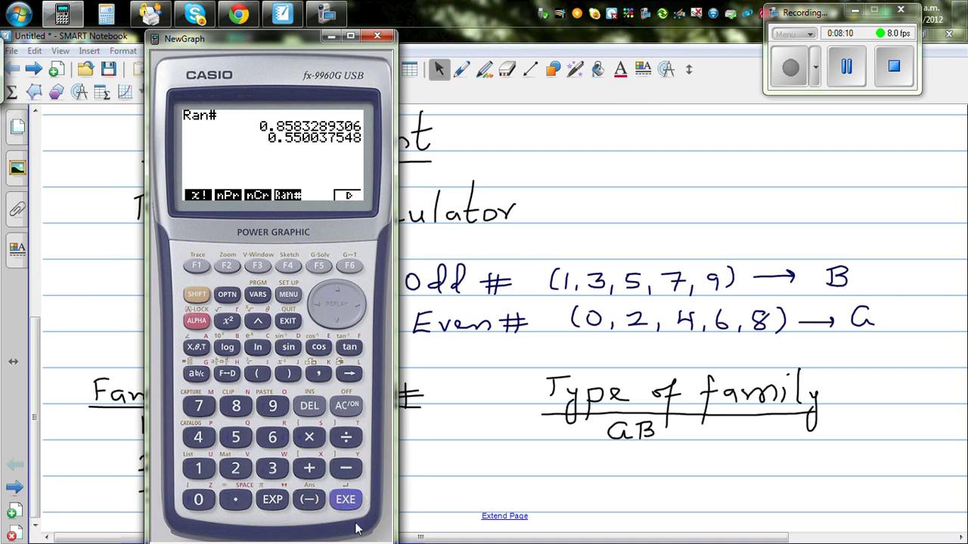
{"action": "left_click", "coordinate": [461, 70]}
{"action": "mouse_move", "coordinate": [344, 454]}
{"action": "left_mouse_down"}
{"action": "mouse_move", "coordinate": [400, 464]}
{"action": "mouse_move", "coordinate": [403, 450]}
{"action": "left_mouse_up"}
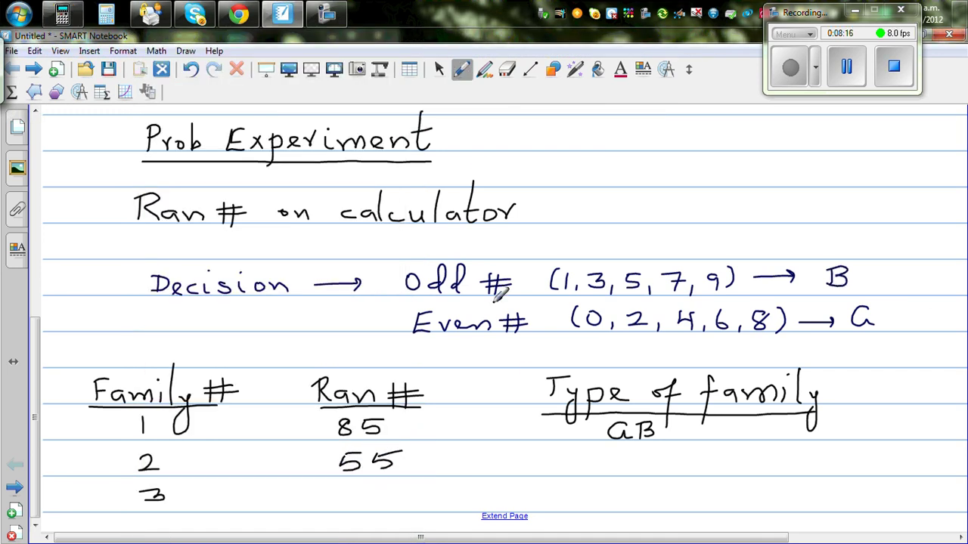
{"action": "mouse_move", "coordinate": [624, 448]}
{"action": "left_mouse_down"}
{"action": "mouse_move", "coordinate": [622, 468]}
{"action": "mouse_move", "coordinate": [633, 457]}
{"action": "mouse_move", "coordinate": [624, 469]}
{"action": "mouse_move", "coordinate": [644, 468]}
{"action": "left_mouse_up"}
{"action": "mouse_move", "coordinate": [644, 448]}
{"action": "left_mouse_down"}
{"action": "mouse_move", "coordinate": [655, 456]}
{"action": "mouse_move", "coordinate": [647, 468]}
{"action": "left_mouse_up"}
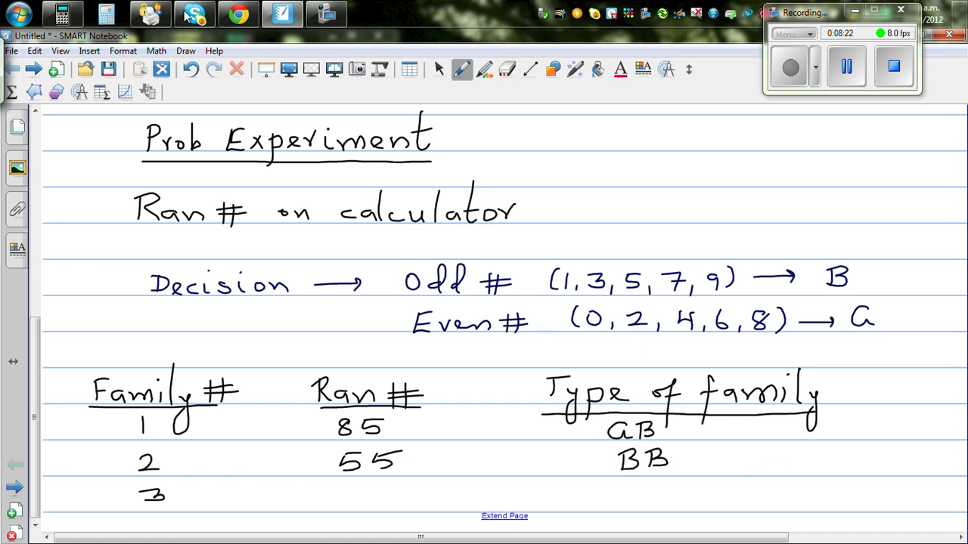
- Generate and record 92 with its type for family 3, extend the page, and number rows 4 and 5
{"action": "left_click", "coordinate": [64, 16]}
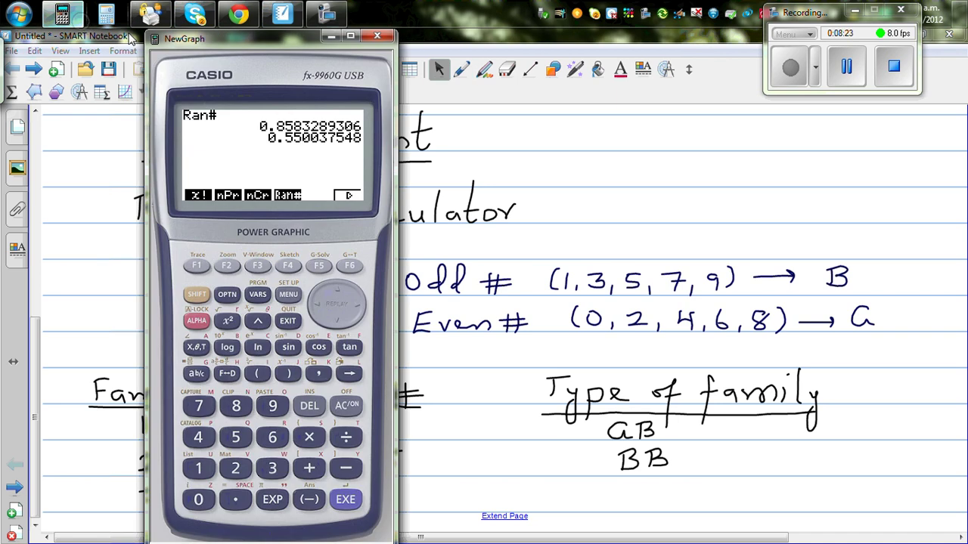
{"action": "left_click", "coordinate": [345, 502]}
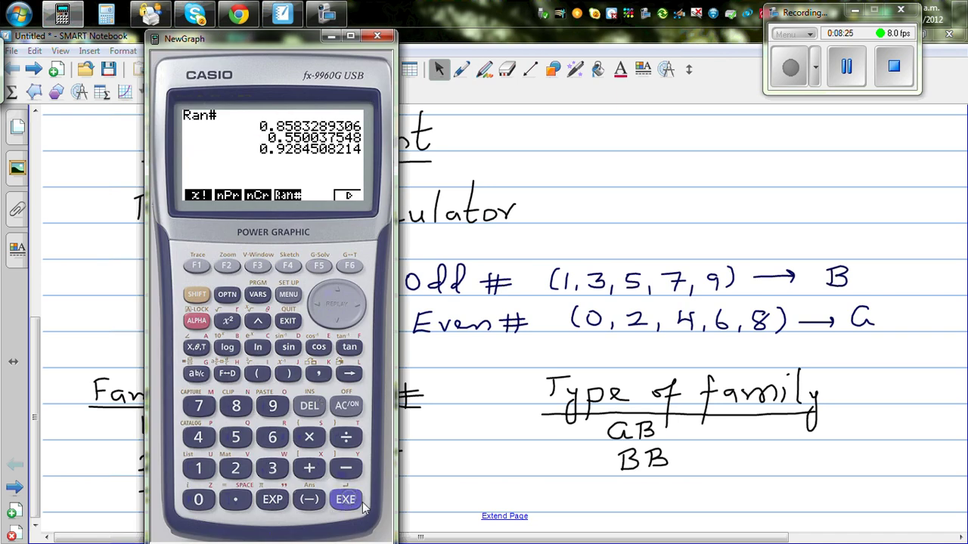
{"action": "left_click", "coordinate": [462, 69]}
{"action": "mouse_move", "coordinate": [369, 487]}
{"action": "left_mouse_down"}
{"action": "mouse_move", "coordinate": [361, 505]}
{"action": "mouse_move", "coordinate": [401, 505]}
{"action": "left_mouse_up"}
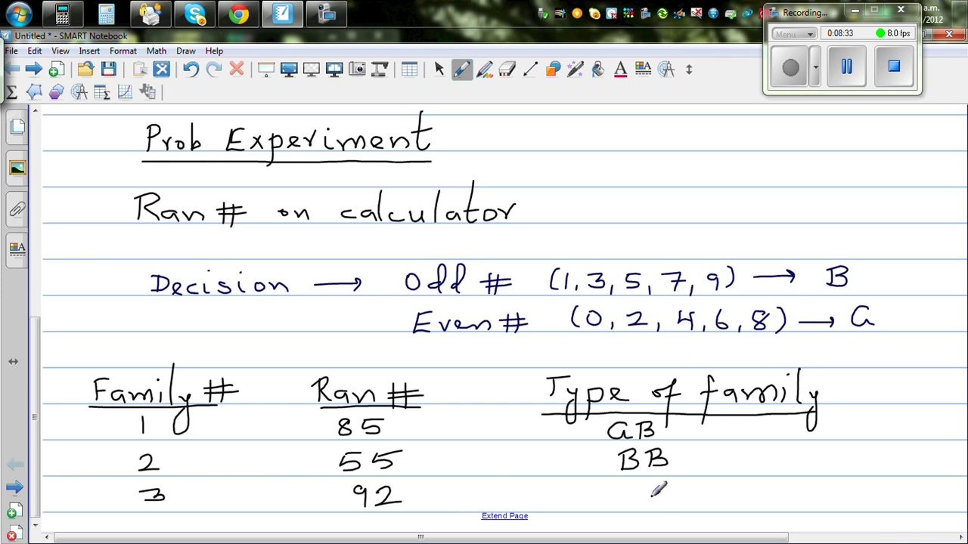
{"action": "mouse_move", "coordinate": [620, 490]}
{"action": "left_mouse_down"}
{"action": "mouse_move", "coordinate": [619, 509]}
{"action": "mouse_move", "coordinate": [635, 504]}
{"action": "mouse_move", "coordinate": [620, 510]}
{"action": "mouse_move", "coordinate": [669, 506]}
{"action": "left_mouse_up"}
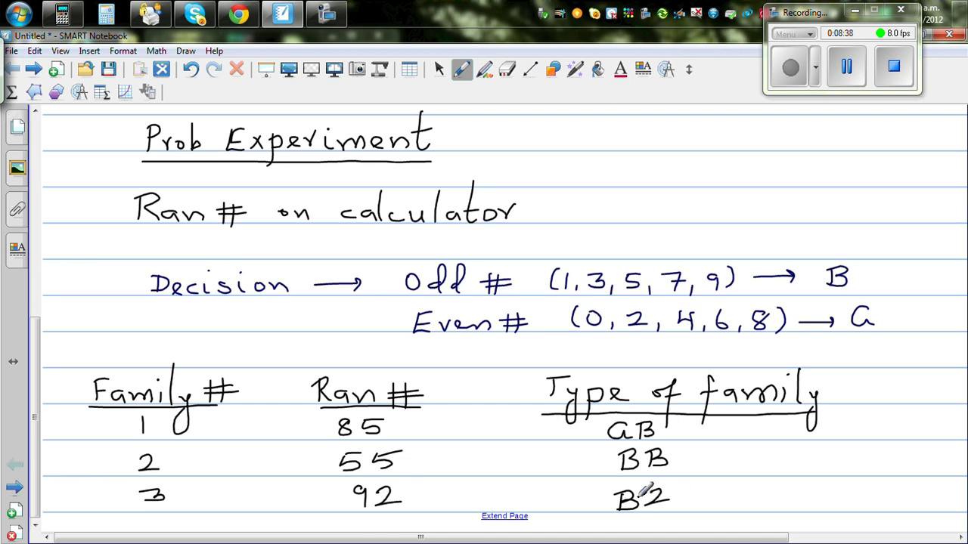
{"action": "left_click", "coordinate": [511, 516]}
{"action": "mouse_move", "coordinate": [149, 235]}
{"action": "left_mouse_down"}
{"action": "mouse_move", "coordinate": [163, 250]}
{"action": "mouse_move", "coordinate": [147, 293]}
{"action": "mouse_move", "coordinate": [170, 276]}
{"action": "left_mouse_up"}
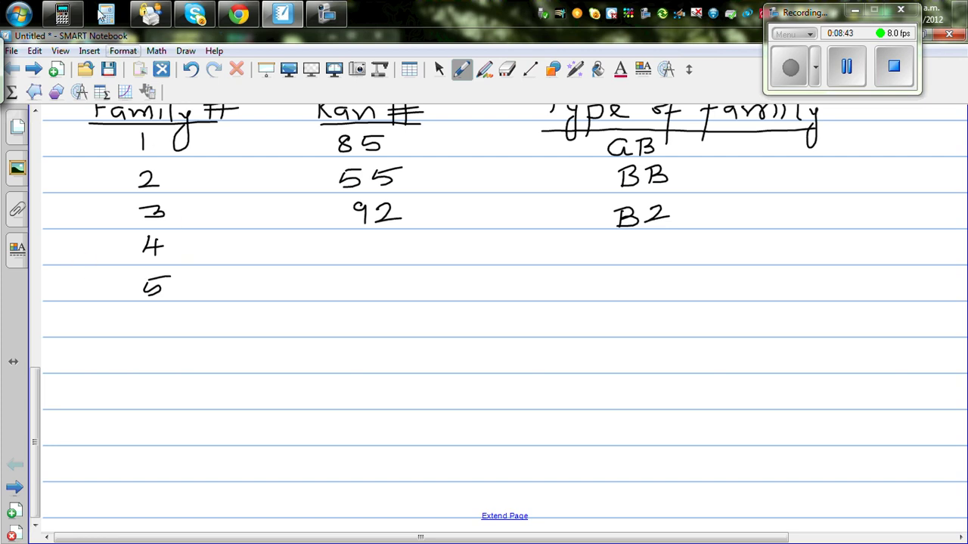
- Generate a new random number and write 99 for family 4
{"action": "left_click", "coordinate": [62, 13]}
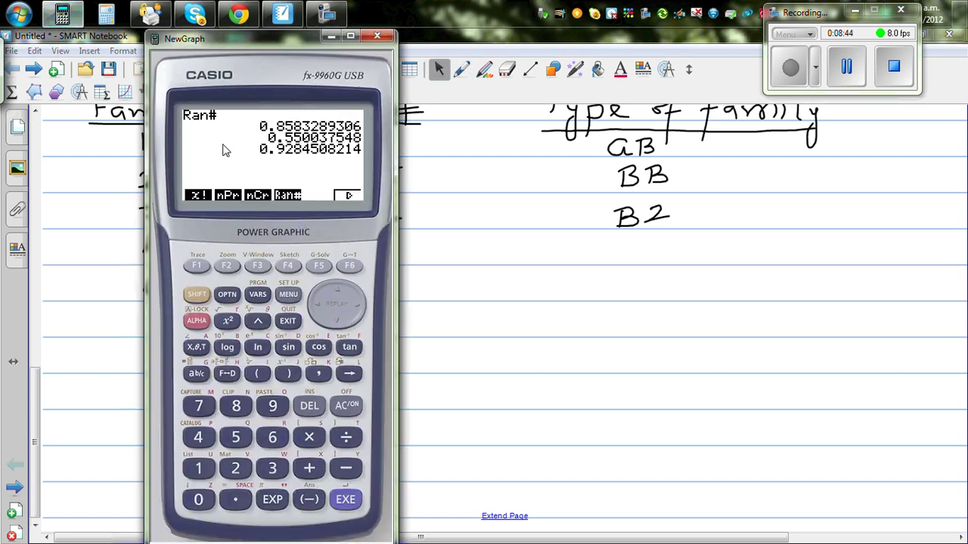
{"action": "left_click", "coordinate": [346, 500]}
{"action": "left_click", "coordinate": [462, 69]}
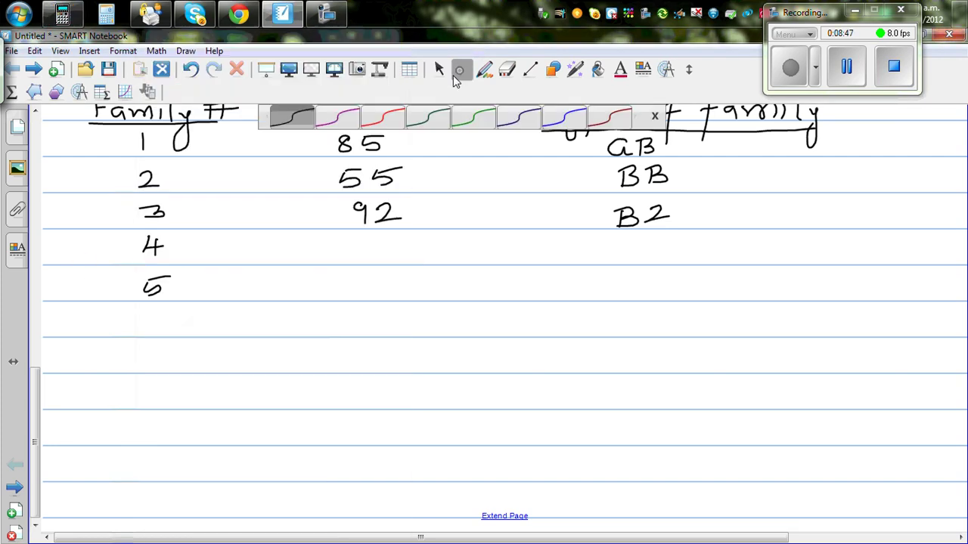
{"action": "mouse_move", "coordinate": [375, 238]}
{"action": "left_mouse_down"}
{"action": "mouse_move", "coordinate": [368, 254]}
{"action": "mouse_move", "coordinate": [387, 257]}
{"action": "left_mouse_up"}
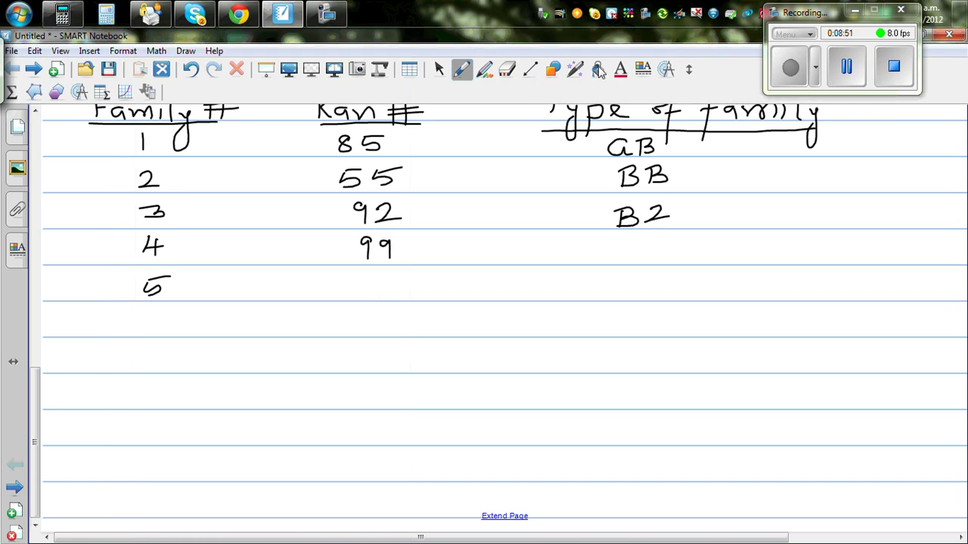
- Erase the mistaken 2 in family 3's type and write BB for family 4
{"action": "left_click", "coordinate": [507, 69]}
{"action": "mouse_move", "coordinate": [664, 206]}
{"action": "left_mouse_down"}
{"action": "mouse_move", "coordinate": [656, 215]}
{"action": "mouse_move", "coordinate": [671, 218]}
{"action": "left_mouse_up"}
{"action": "left_click", "coordinate": [462, 69]}
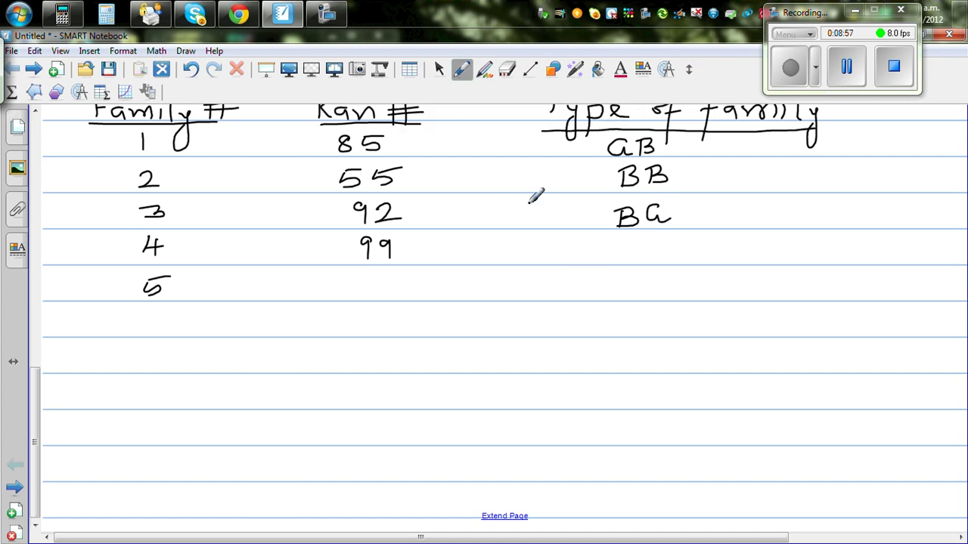
{"action": "mouse_move", "coordinate": [630, 242]}
{"action": "left_mouse_down"}
{"action": "mouse_move", "coordinate": [624, 260]}
{"action": "mouse_move", "coordinate": [655, 231]}
{"action": "mouse_move", "coordinate": [667, 249]}
{"action": "mouse_move", "coordinate": [651, 258]}
{"action": "left_mouse_up"}
- Generate another random number and write 52 for family 5
{"action": "left_click", "coordinate": [75, 19]}
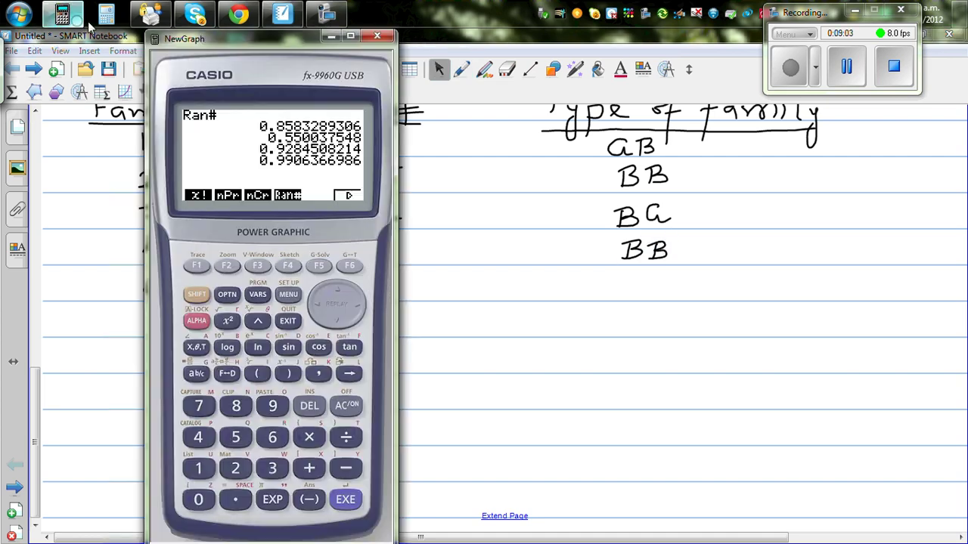
{"action": "left_click", "coordinate": [345, 497]}
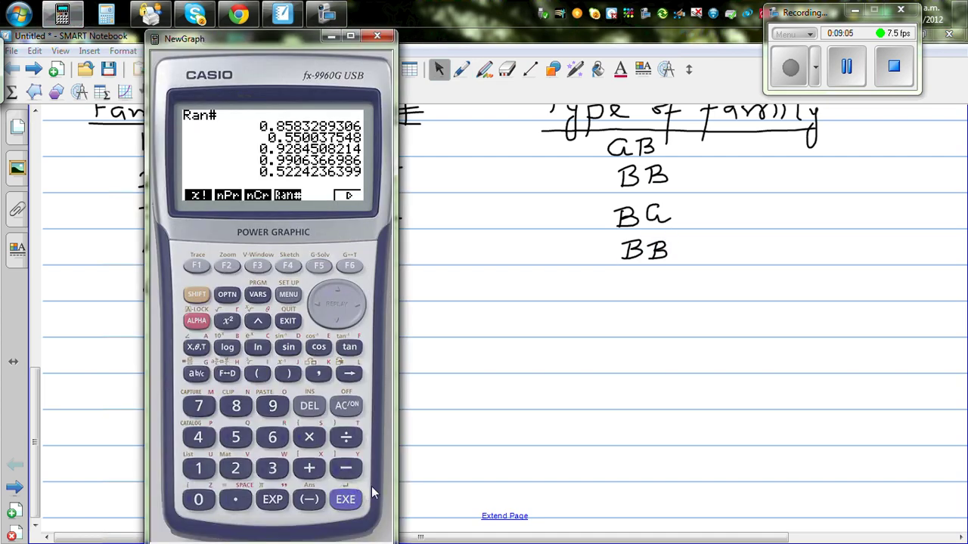
{"action": "left_click", "coordinate": [459, 68]}
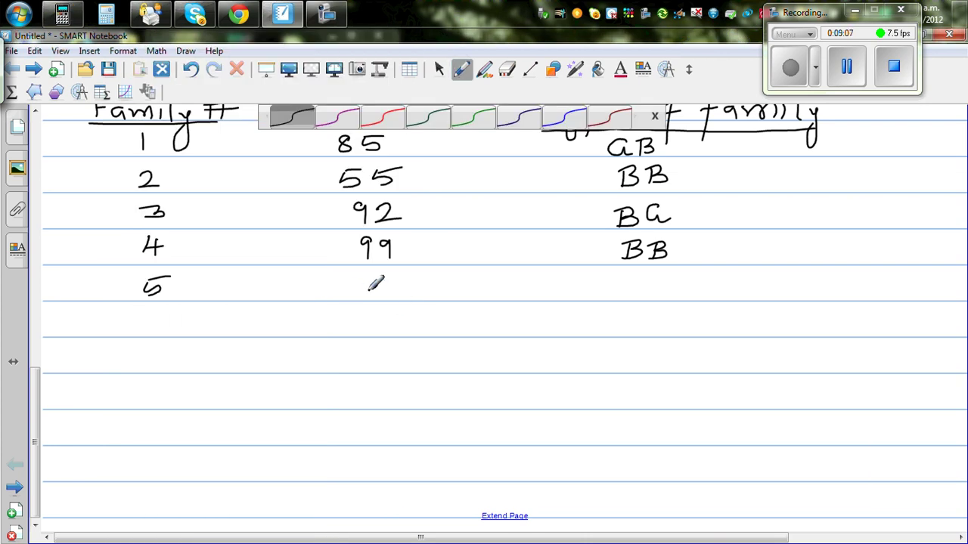
{"action": "mouse_move", "coordinate": [372, 269]}
{"action": "left_mouse_down"}
{"action": "mouse_move", "coordinate": [369, 287]}
{"action": "mouse_move", "coordinate": [385, 276]}
{"action": "mouse_move", "coordinate": [415, 294]}
{"action": "left_mouse_up"}
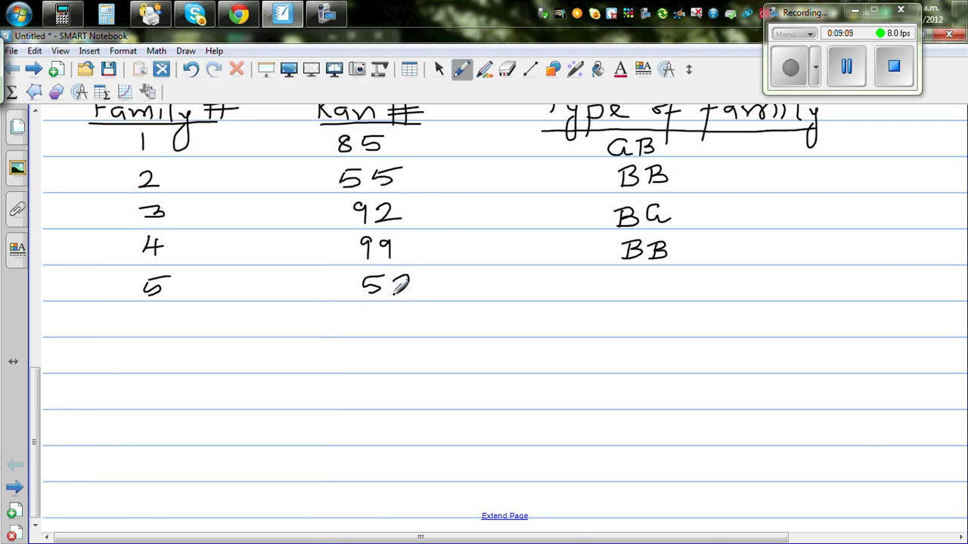